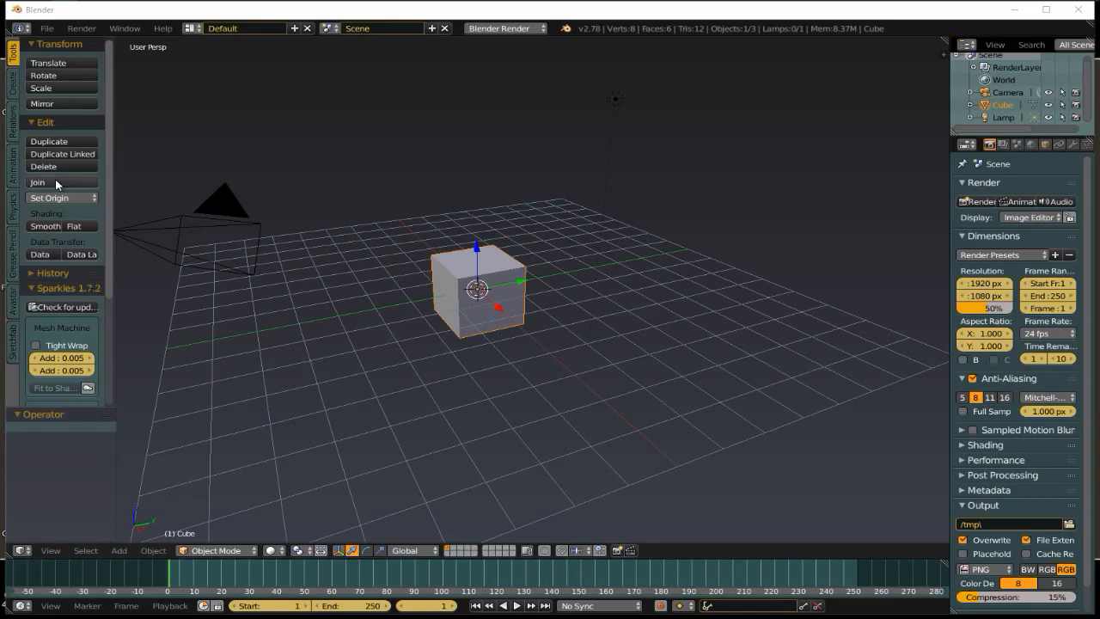
Delete the default cube and switch the viewport to orthographic view
click(530, 13)
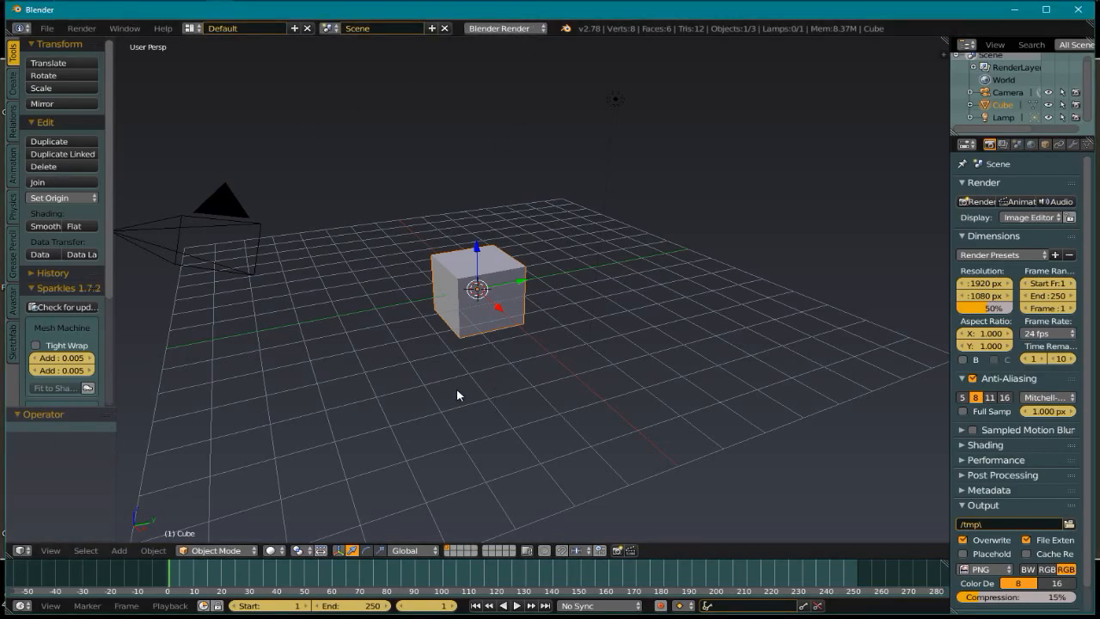
key(x)
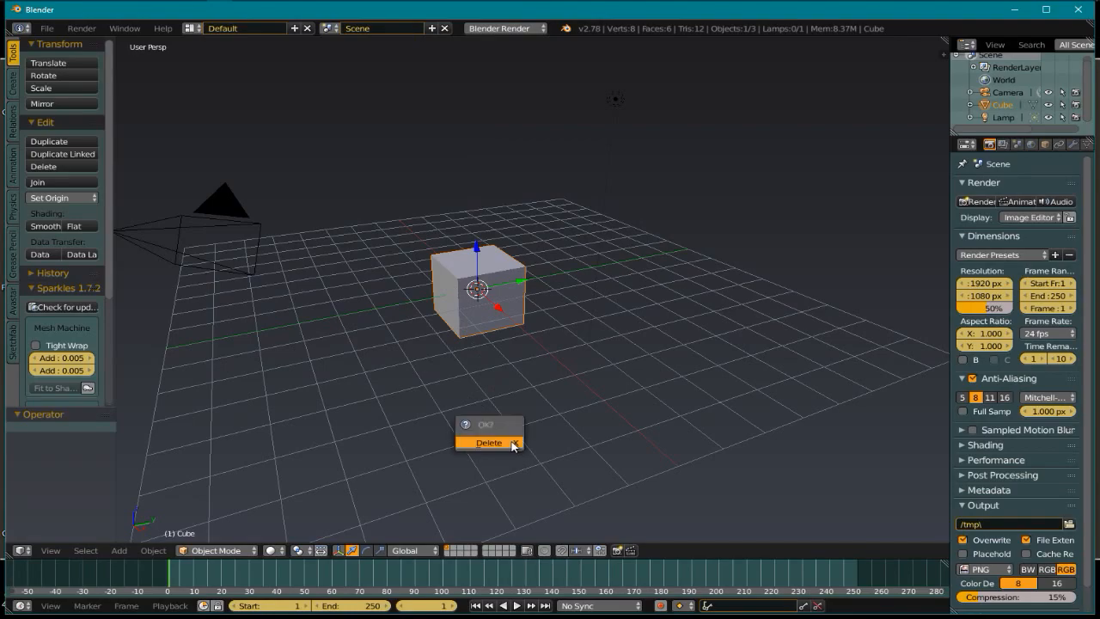
click(511, 445)
middle_drag(543, 338, 571, 392)
key(KP_5)
scroll(522, 375, up, 4)
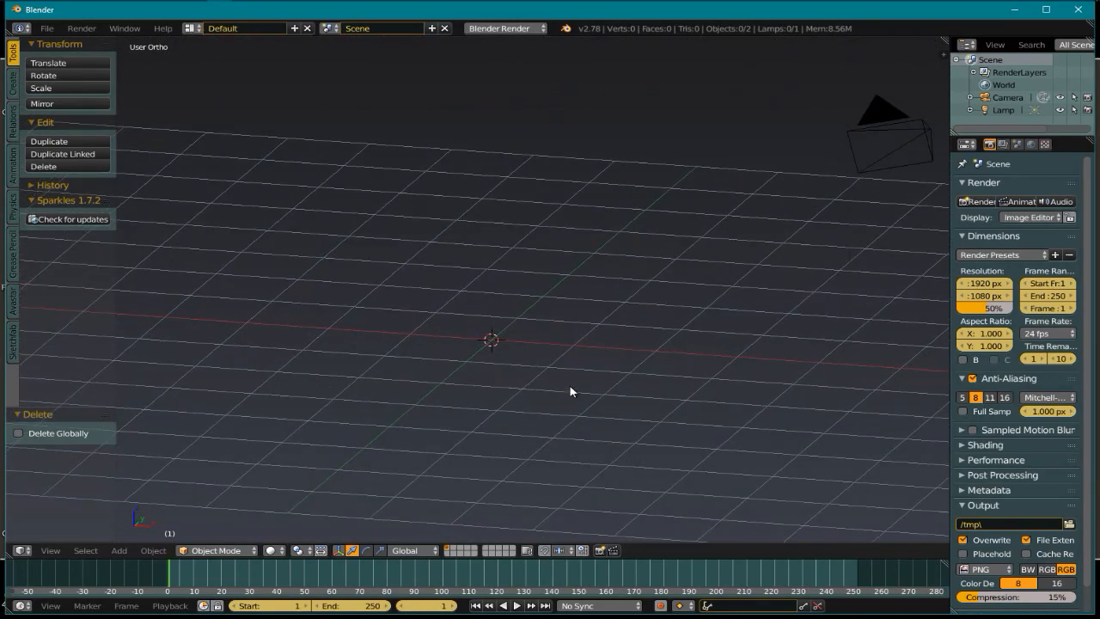
Add a basic Avastar character from the Shift+A Avastar menu
key(shift+a)
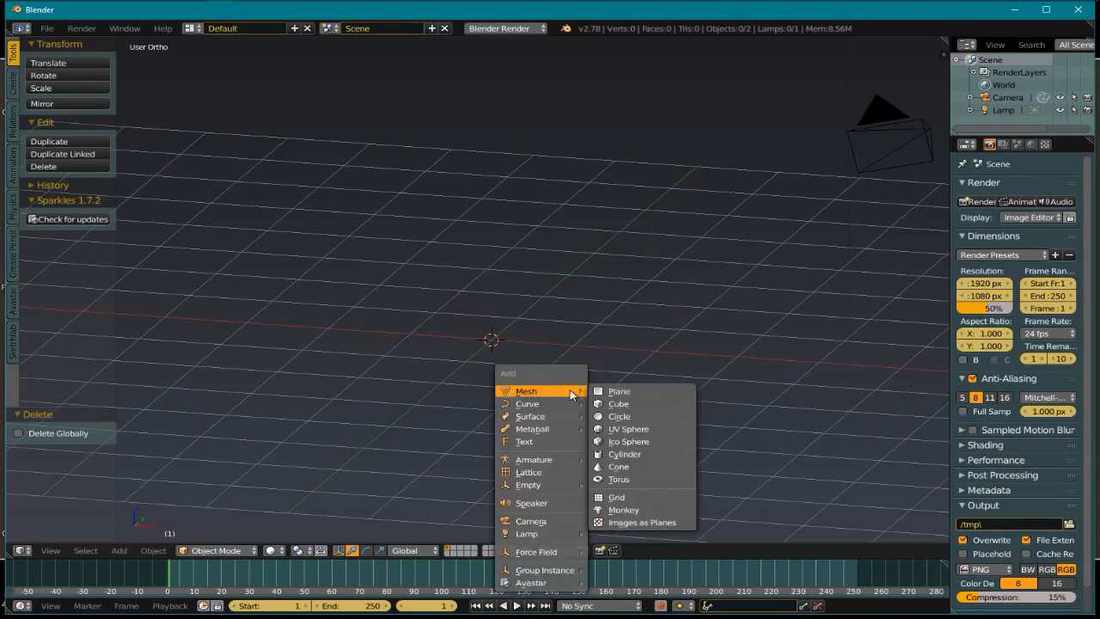
mouse_move(545, 555)
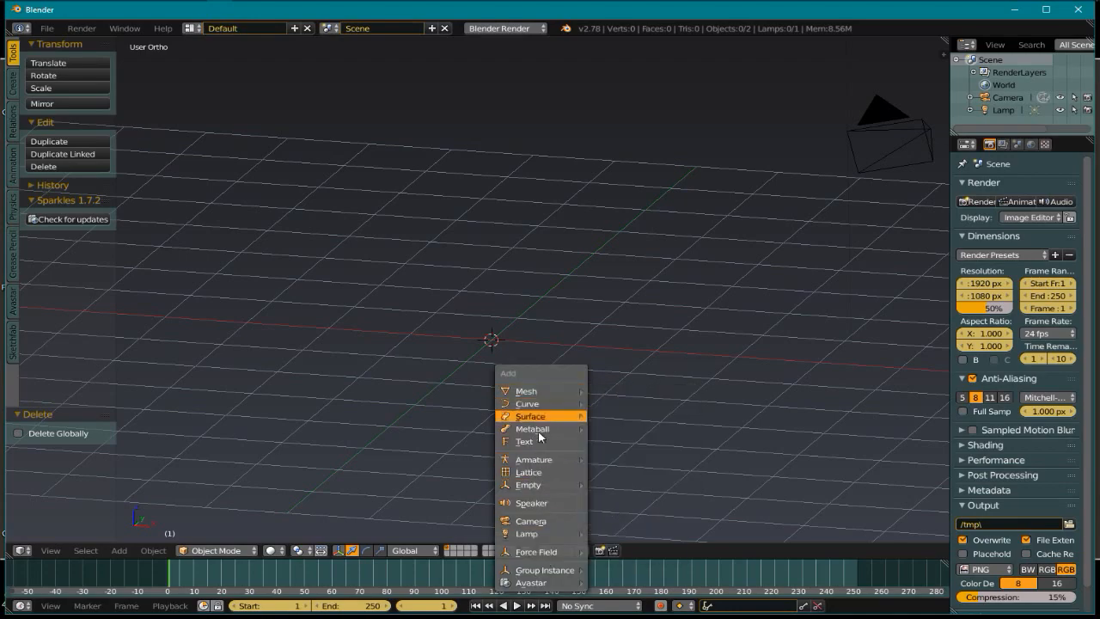
mouse_move(563, 585)
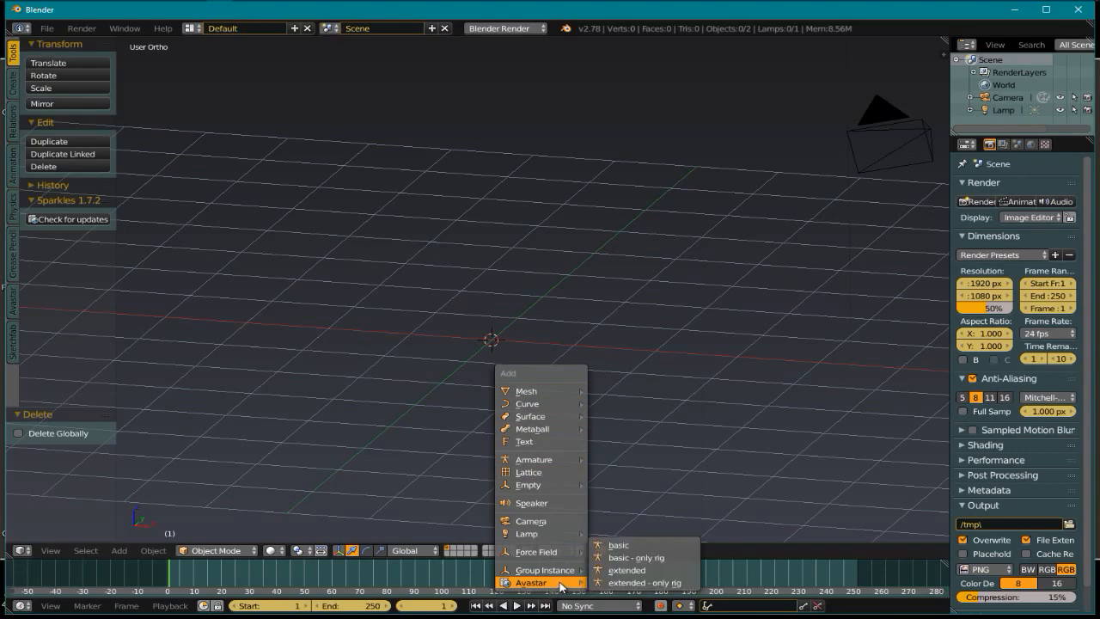
click(645, 548)
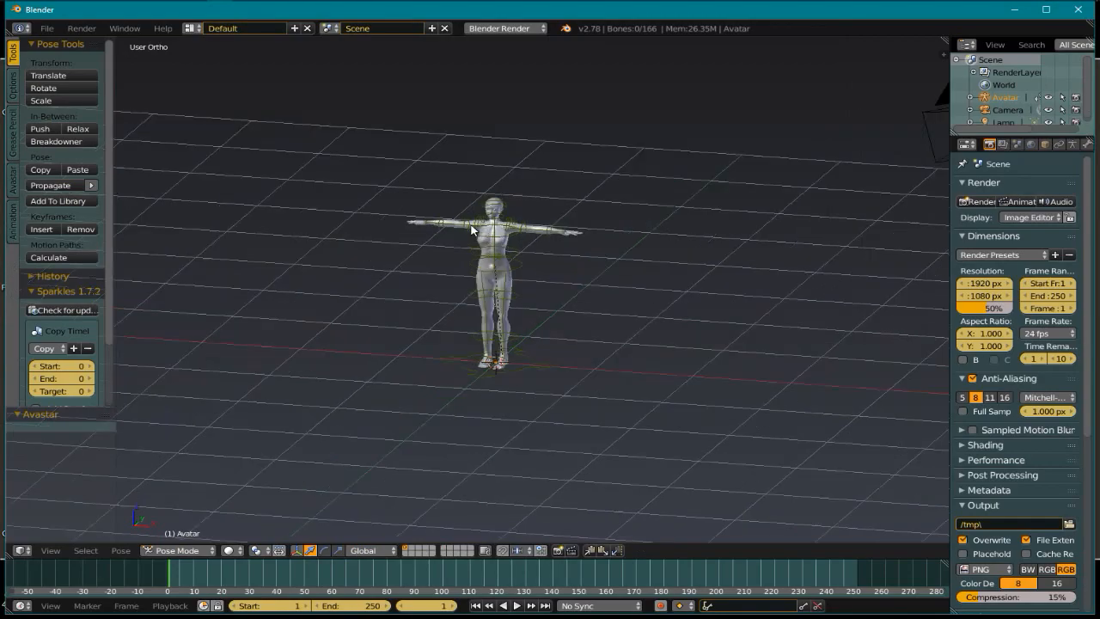
Select the avatar's rig and tick Male under Avatar Appearance in Object properties
key(KP_Decimal)
right_click(628, 343)
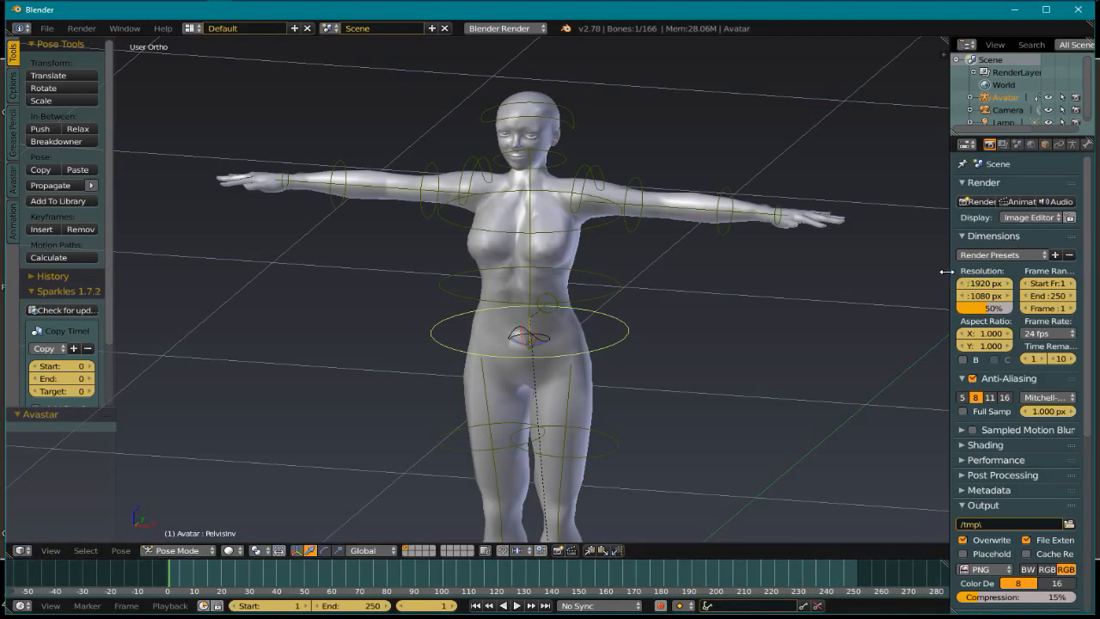
drag(950, 272, 875, 272)
click(997, 145)
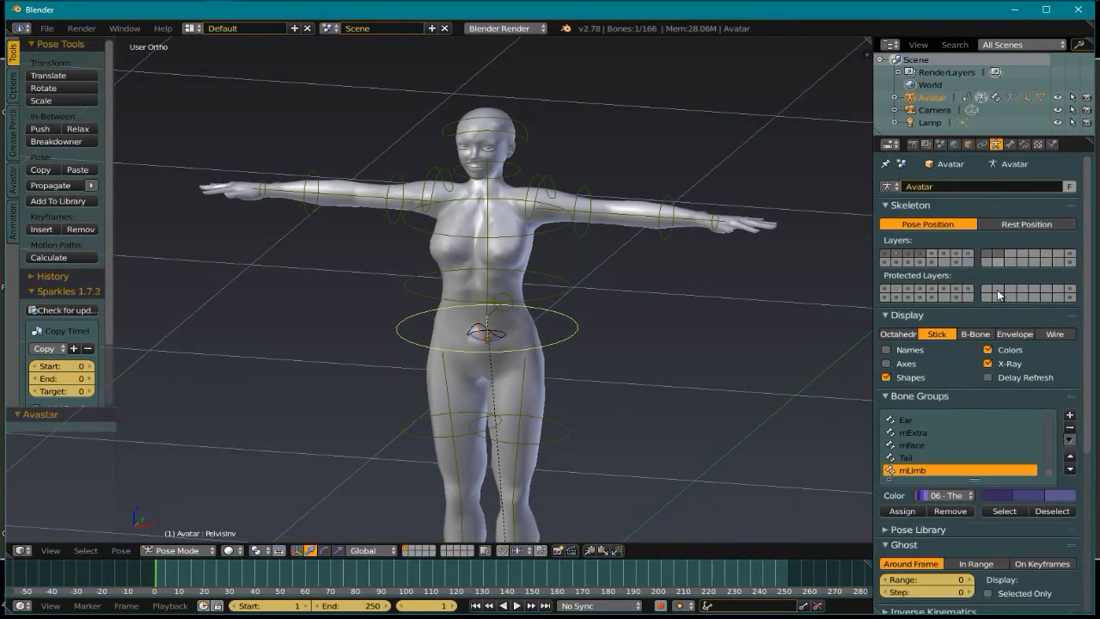
click(969, 144)
scroll(1024, 497, down, 4)
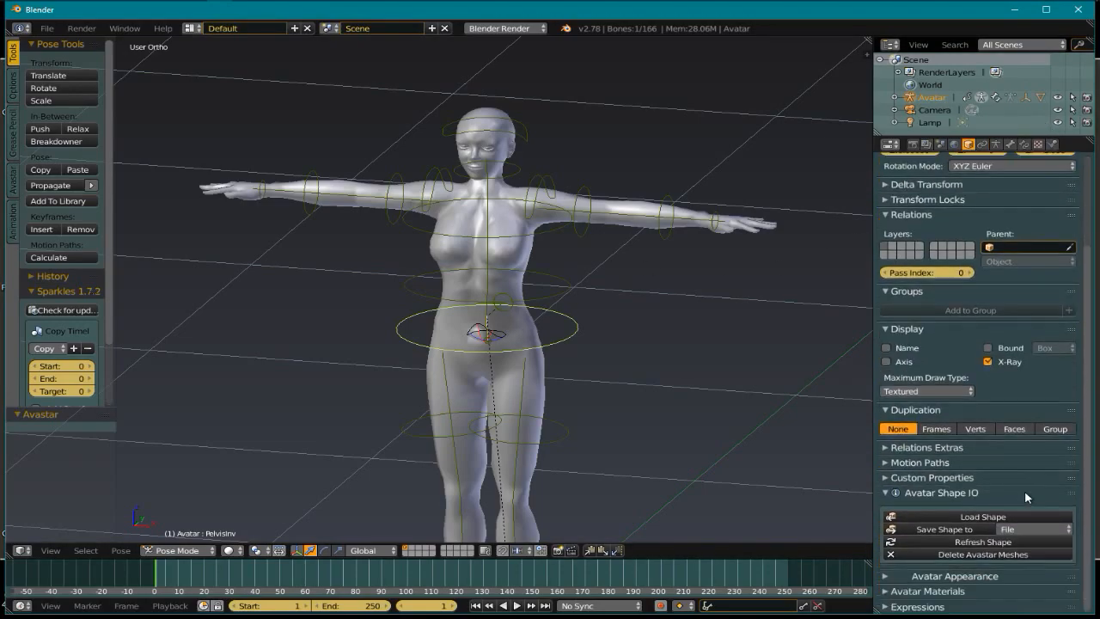
click(894, 576)
scroll(954, 514, down, 4)
click(887, 504)
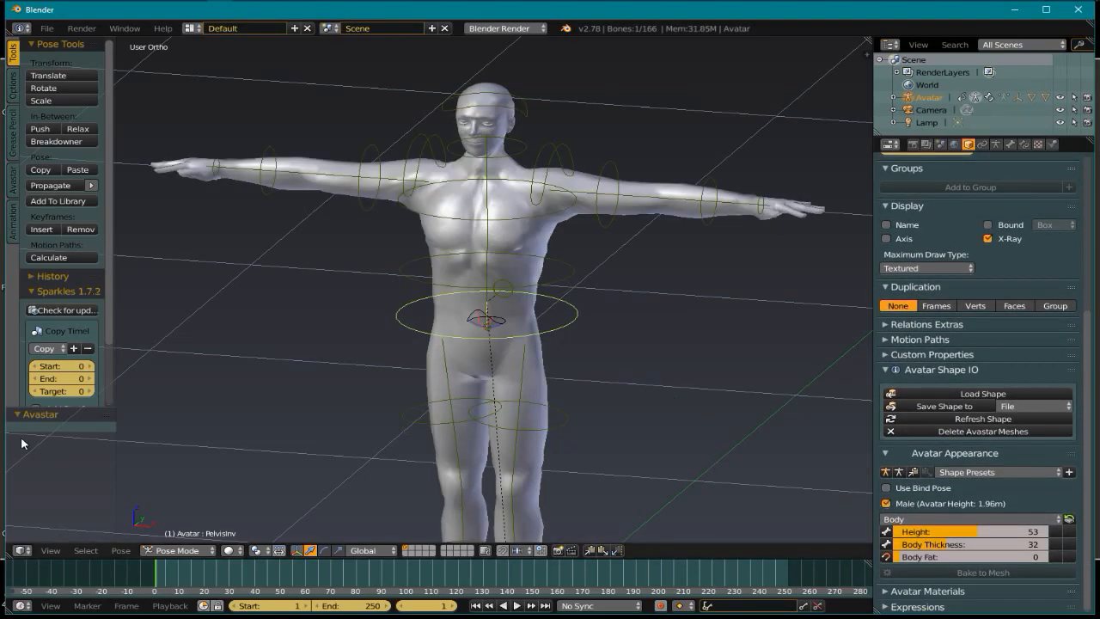
Show the Avastar tool-shelf tab and switch to an empty scene layer
click(13, 185)
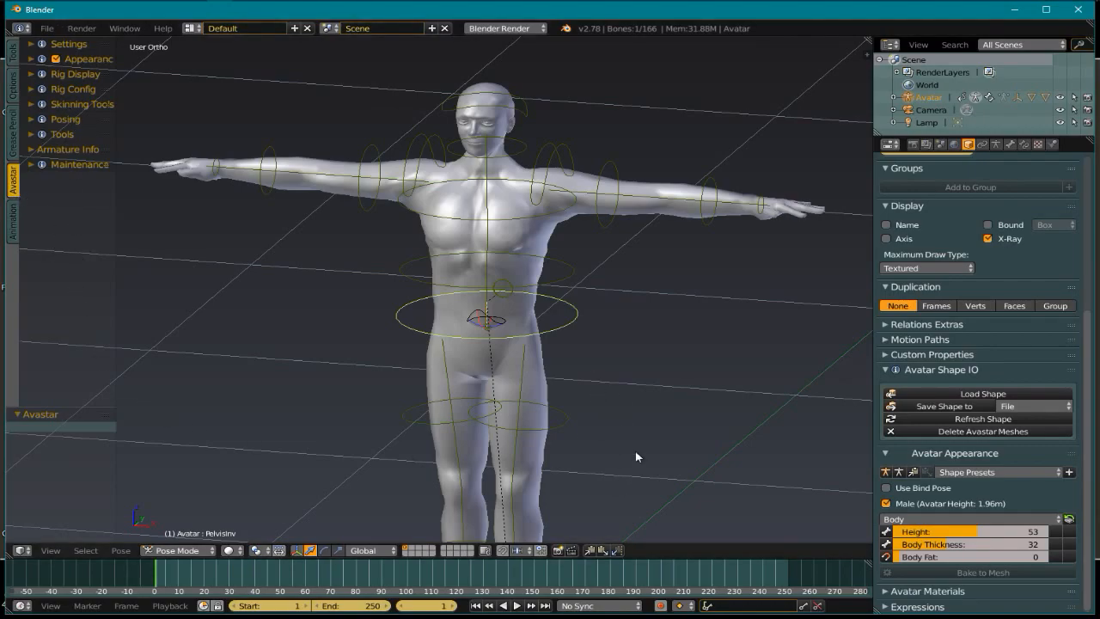
mouse_move(654, 411)
middle_down()
mouse_move(657, 392)
mouse_move(661, 423)
mouse_move(662, 409)
middle_up()
scroll(661, 410, down, 3)
click(413, 548)
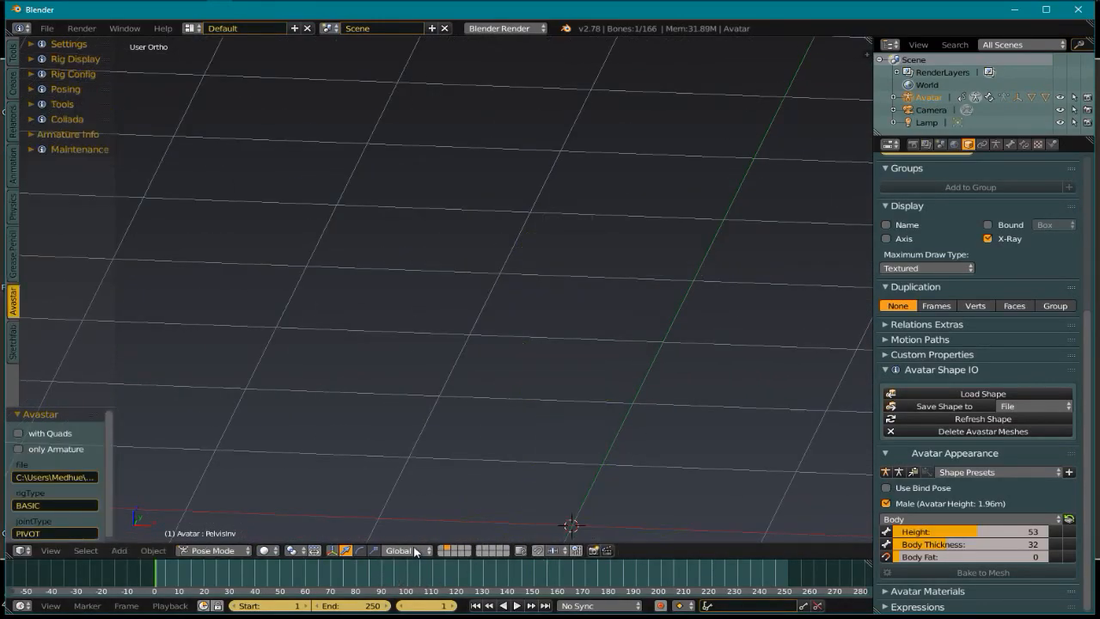
shift+middle_drag(597, 419, 549, 378)
shift+middle_drag(648, 465, 603, 426)
scroll(604, 426, down, 1)
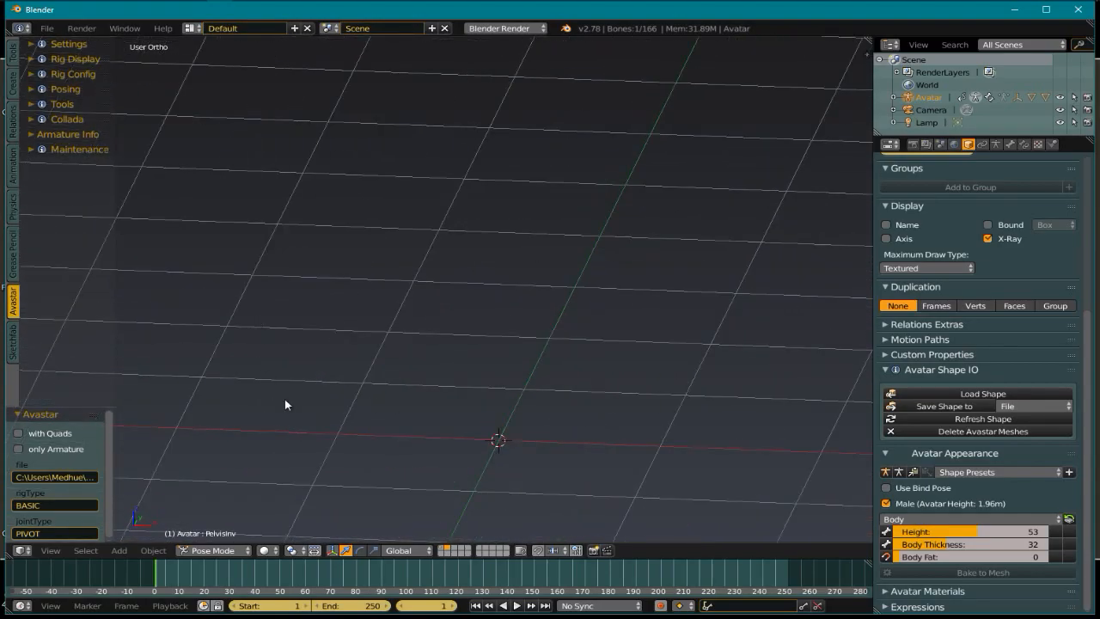
Append the Medhue Male Bodysuit FM object from MDHU Weighted BodysuitV1.blend
click(46, 28)
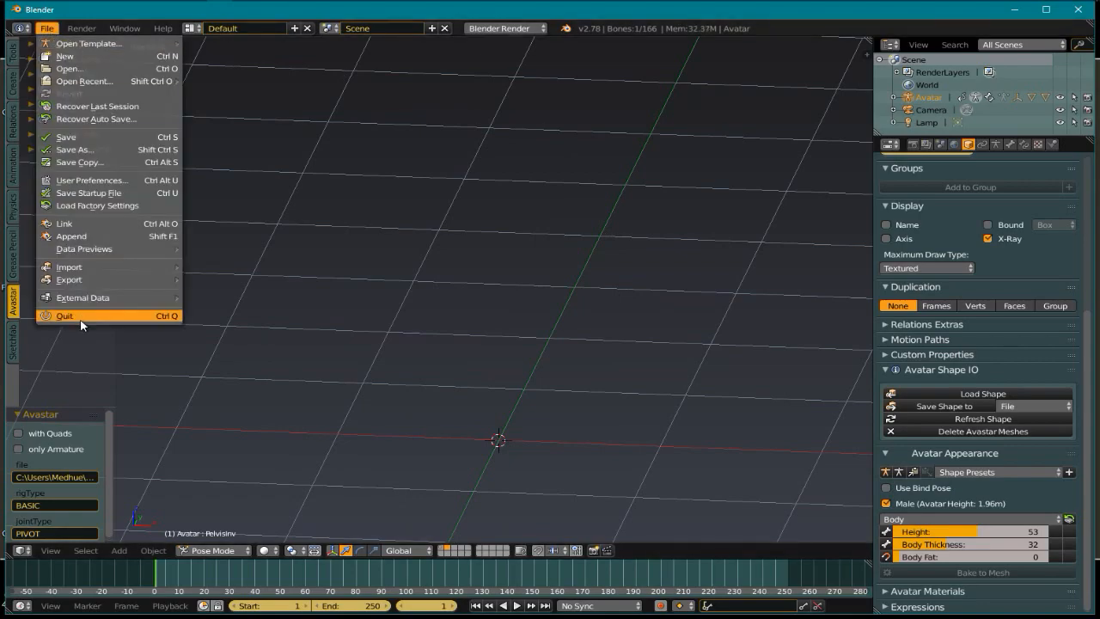
mouse_move(109, 270)
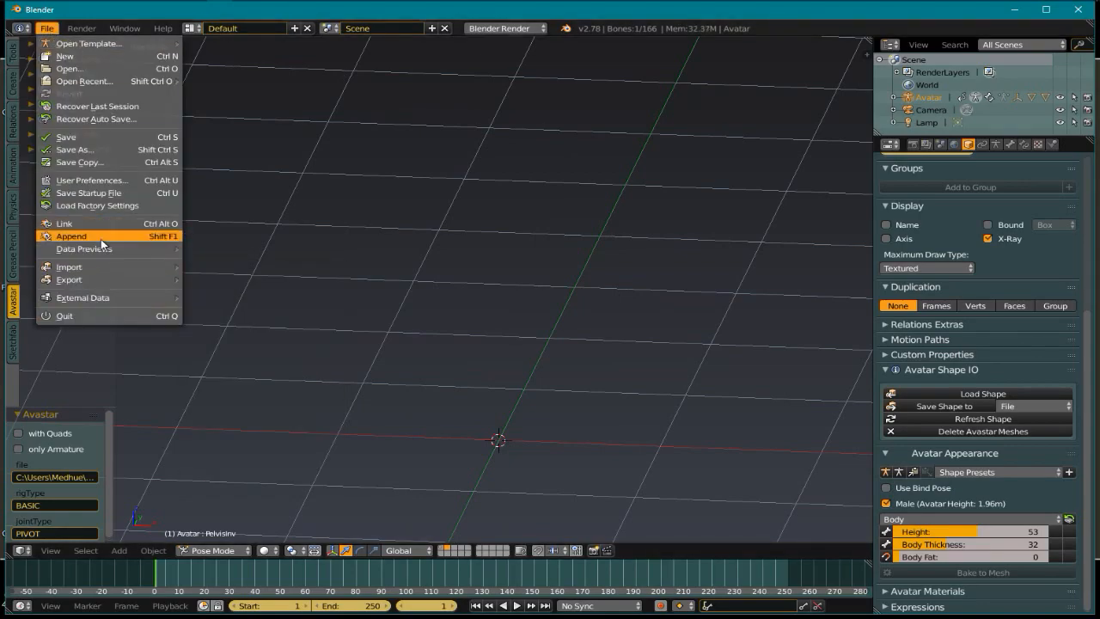
click(100, 238)
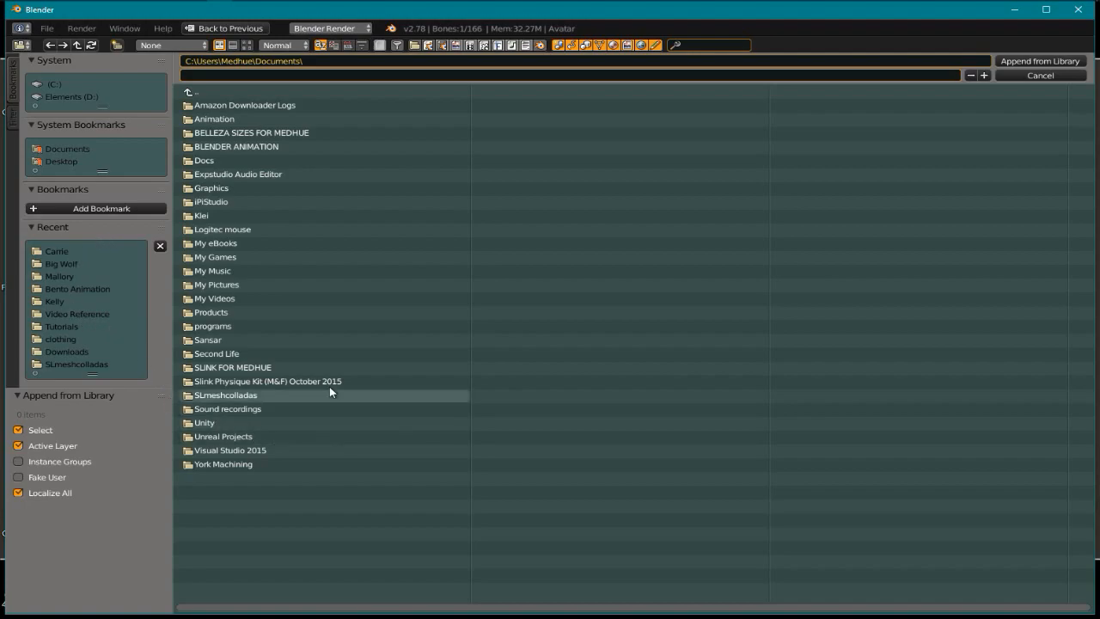
click(233, 311)
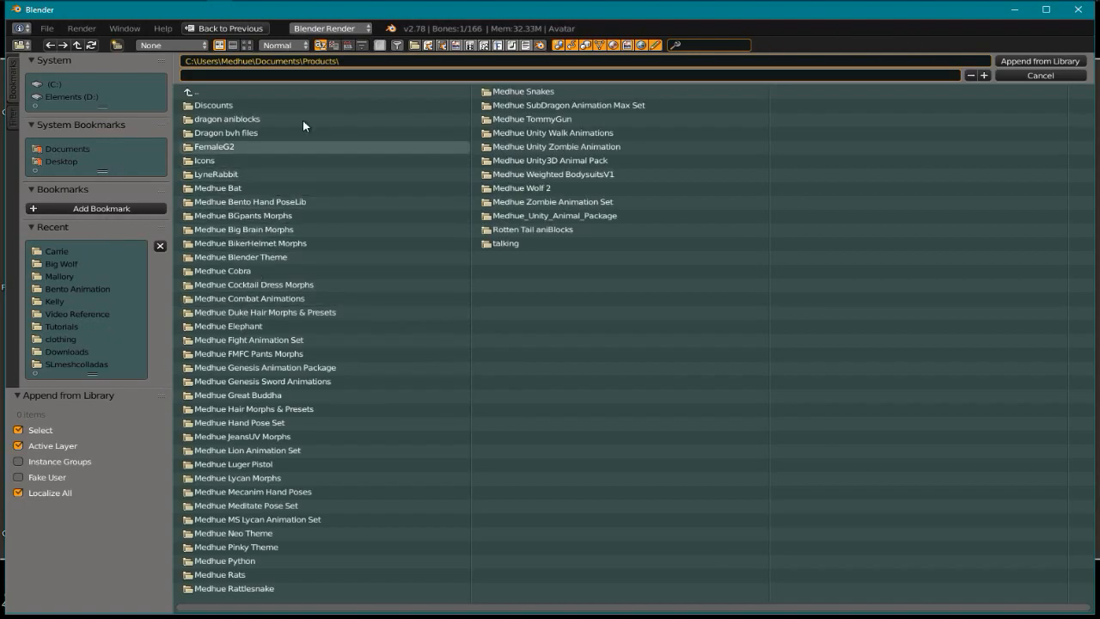
click(557, 174)
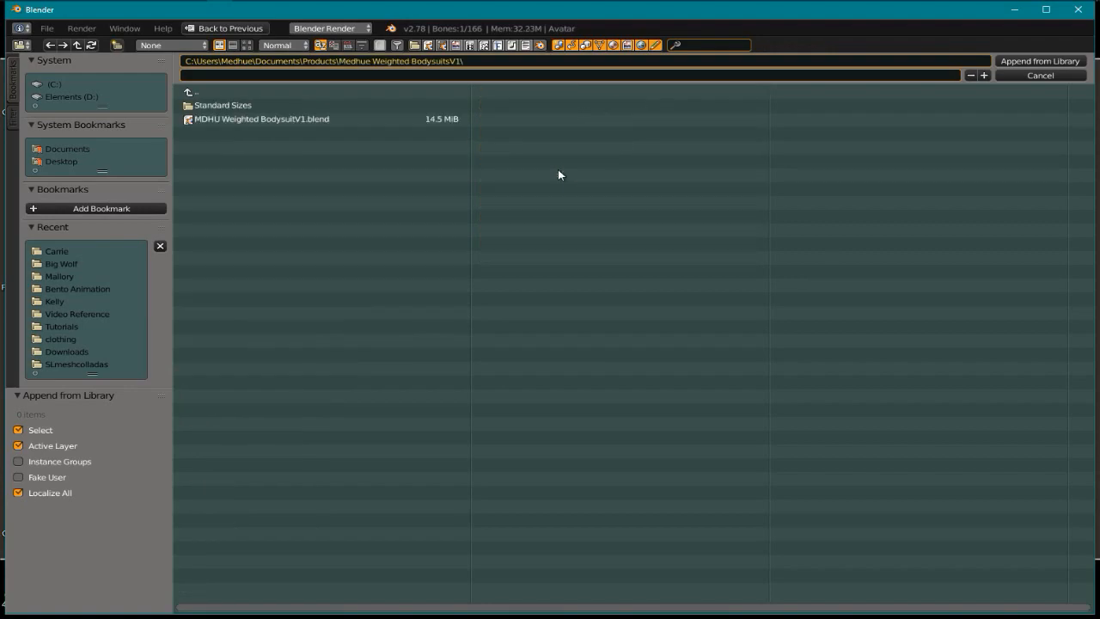
click(260, 120)
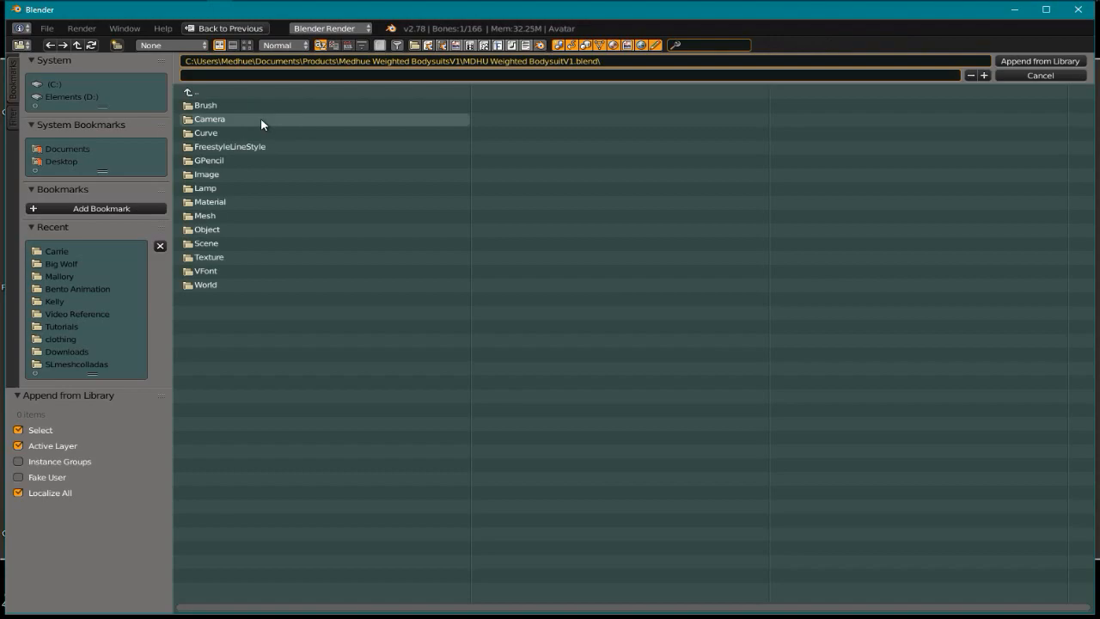
click(244, 230)
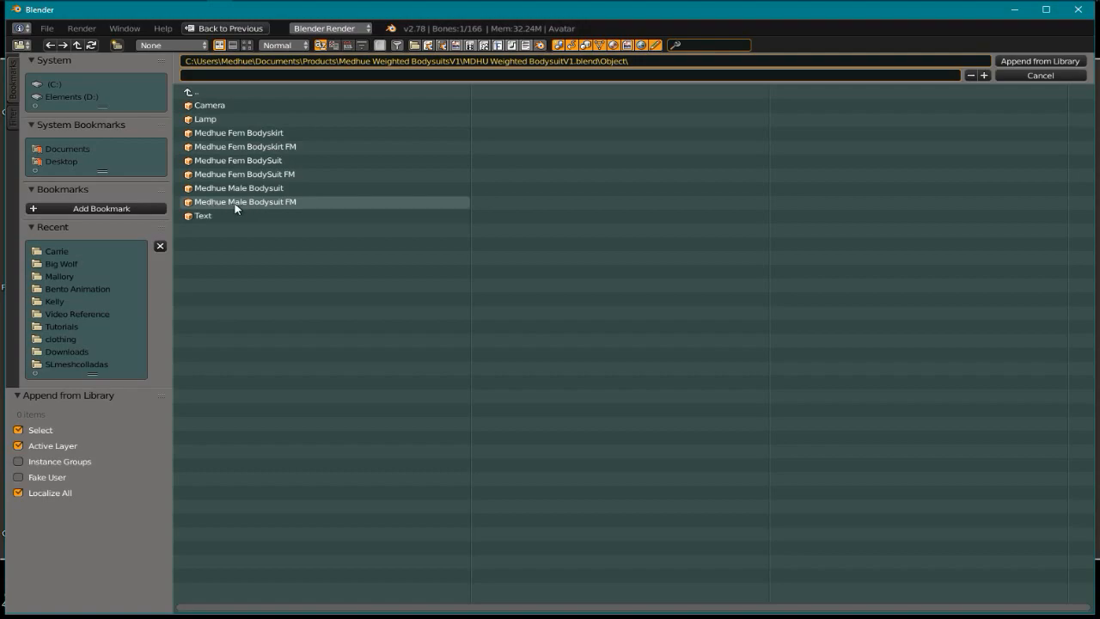
click(292, 202)
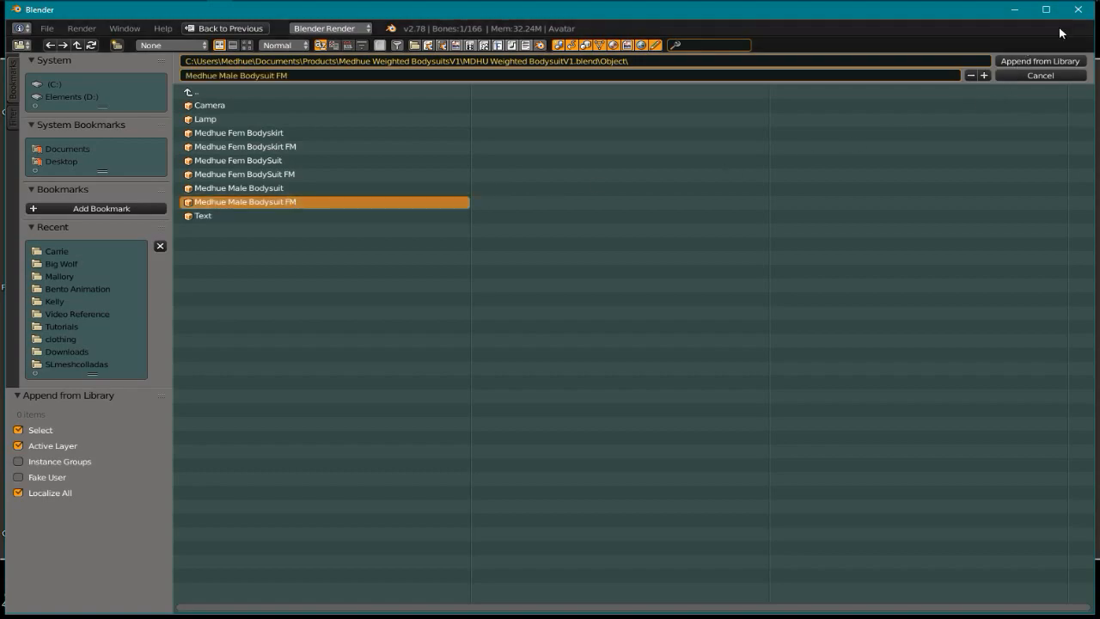
click(1038, 62)
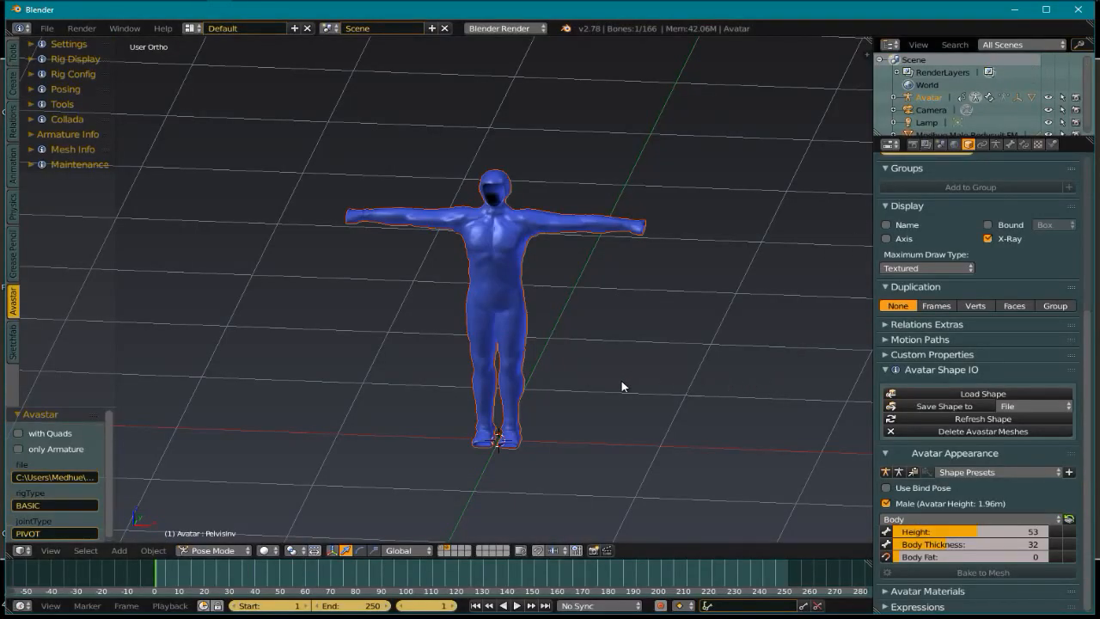
Show the avatar's layer and select the bodysuit, then add the Avatar armature as active
middle_drag(619, 381, 590, 368)
scroll(510, 261, up, 4)
right_click(529, 257)
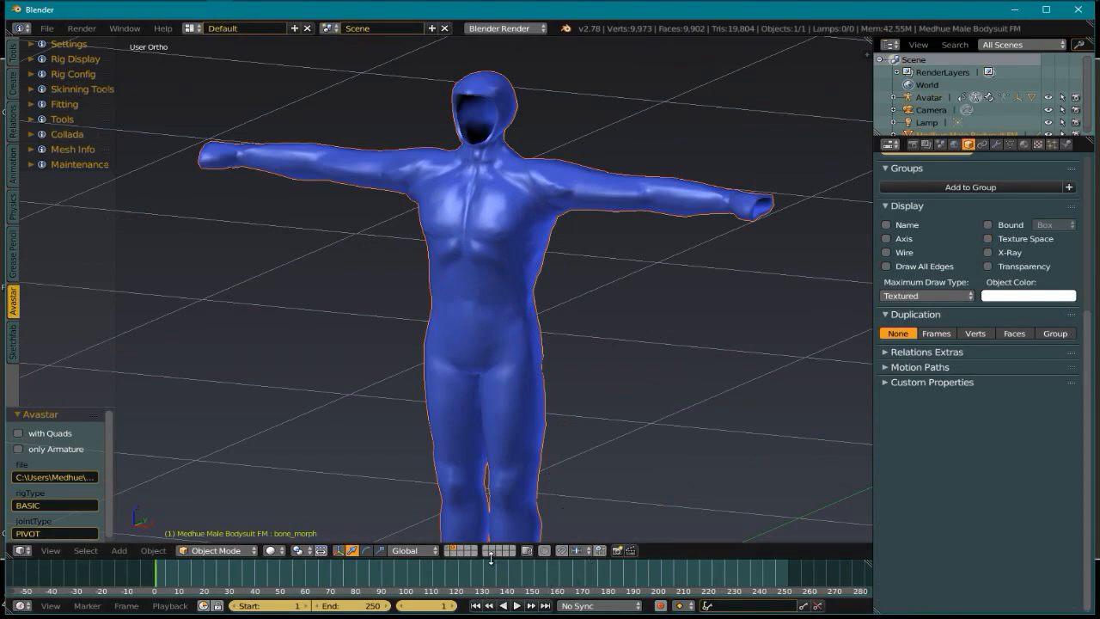
shift+click(449, 548)
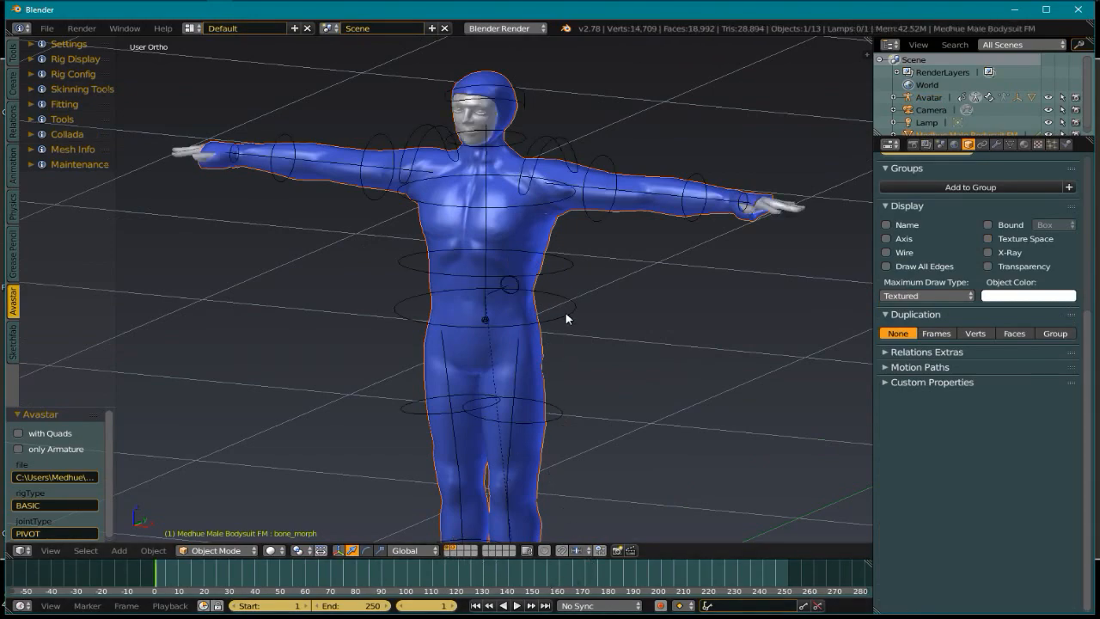
right_click(567, 319)
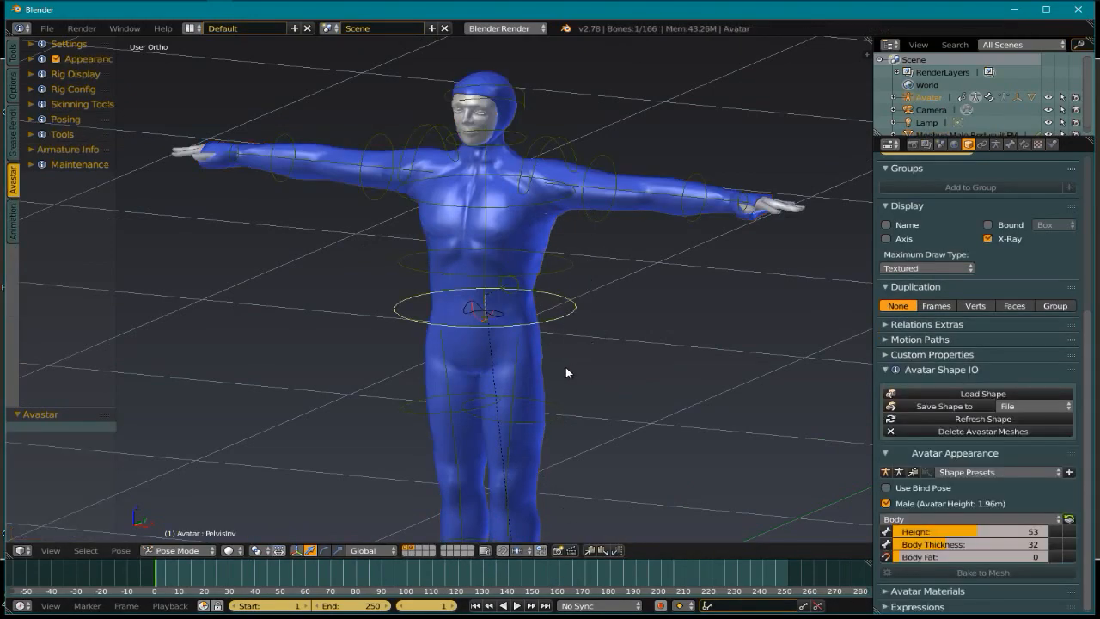
scroll(567, 372, up, 1)
right_click(547, 212)
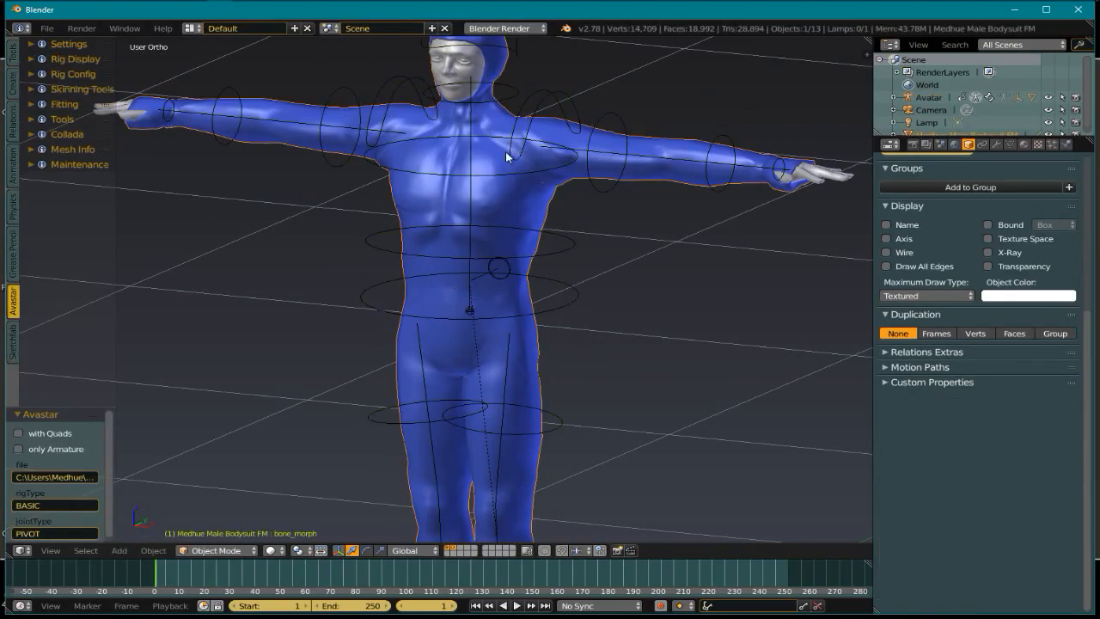
scroll(470, 285, down, 5)
scroll(494, 302, up, 5)
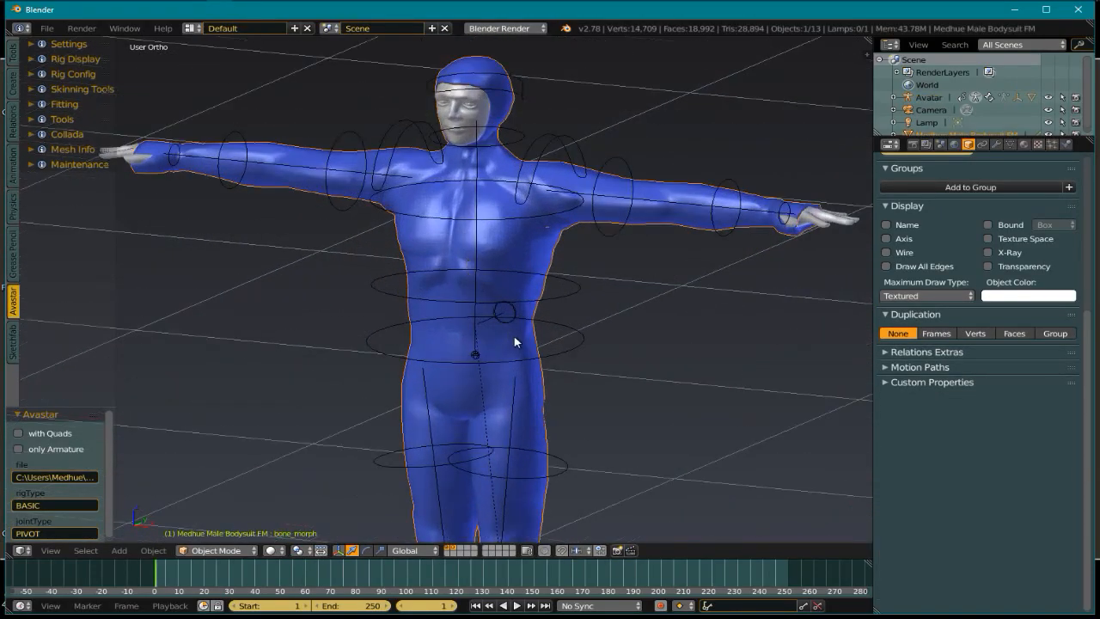
right_click(572, 295)
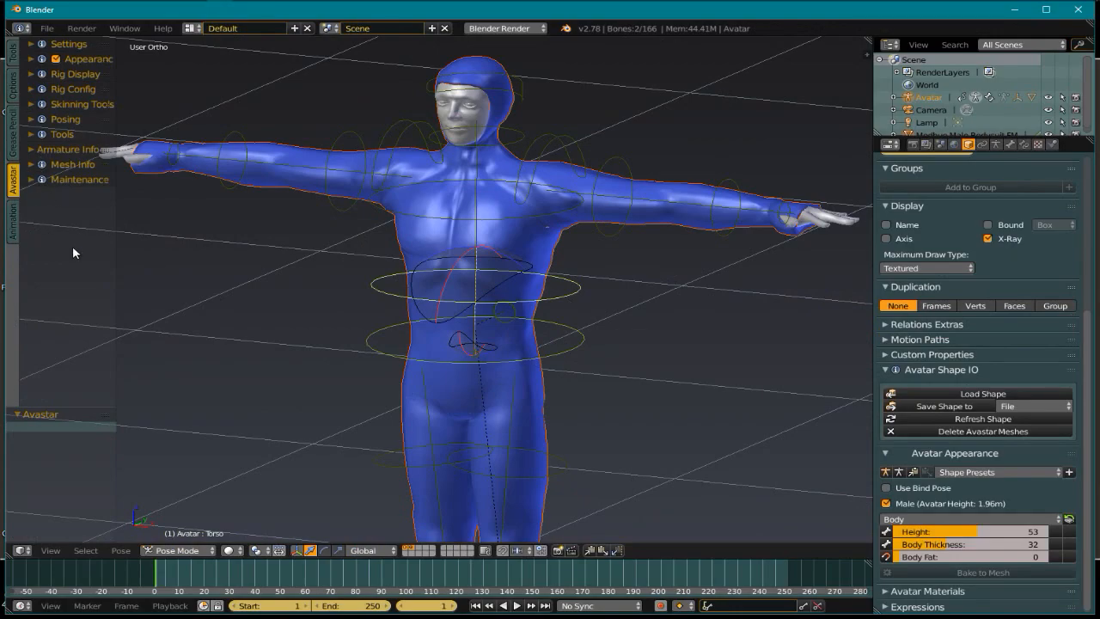
Bind the bodysuit to the Avatar armature with Weight set to Keep, then reselect the suit alone
click(31, 135)
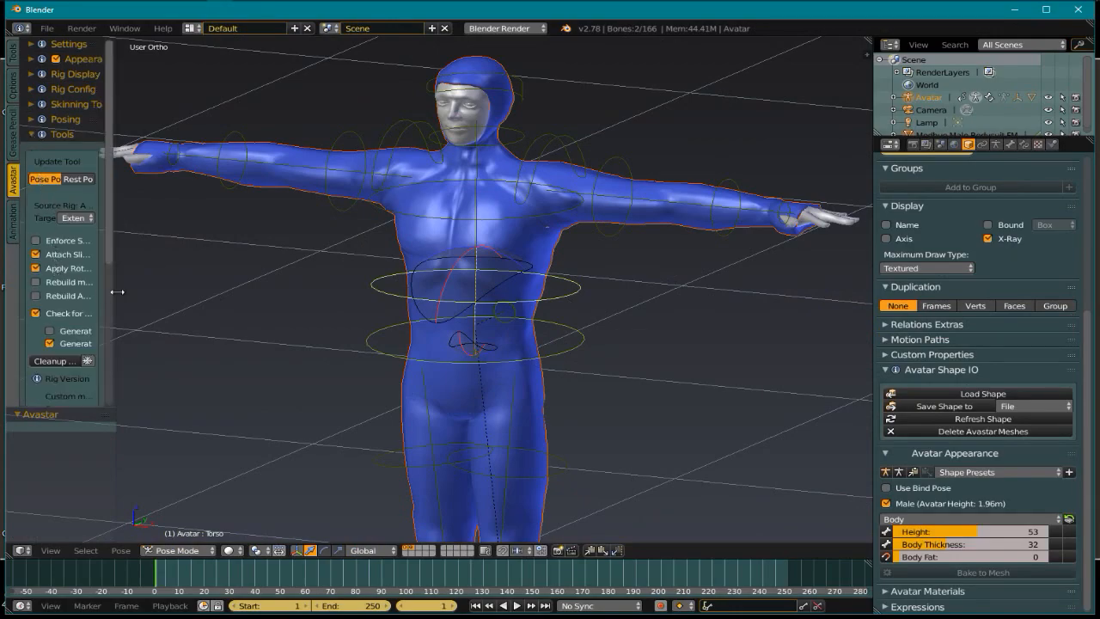
drag(116, 282, 214, 283)
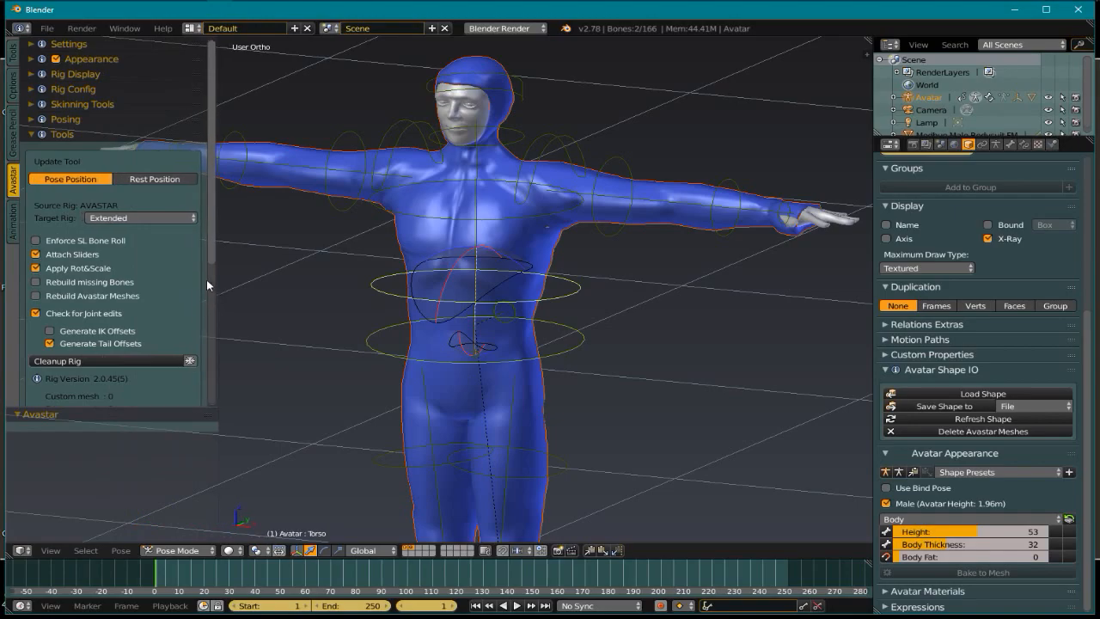
click(31, 134)
click(31, 104)
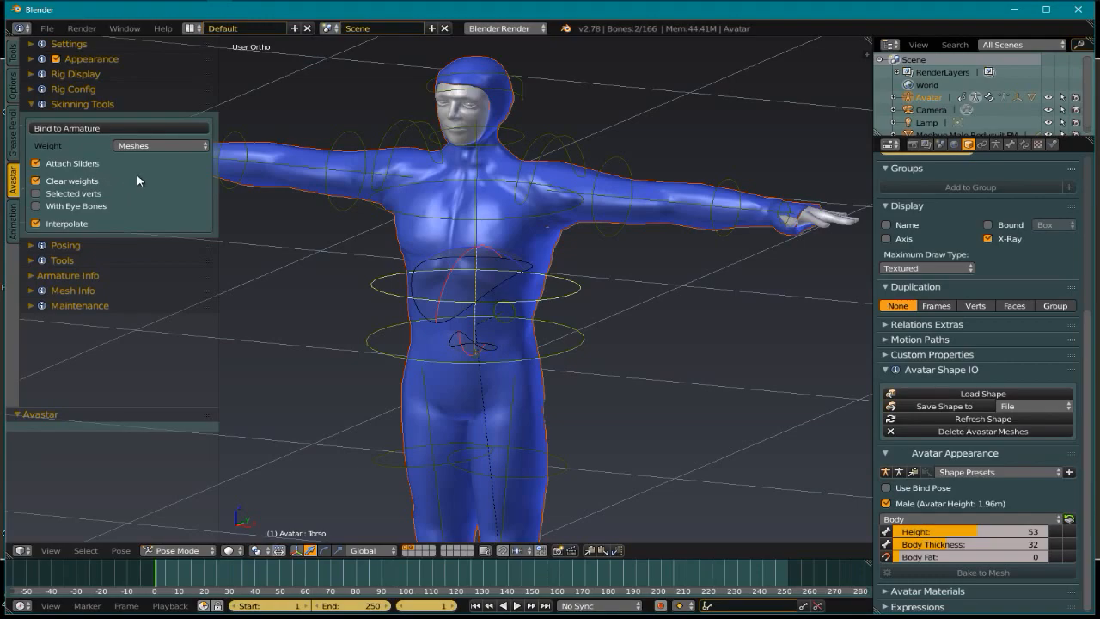
click(155, 146)
click(144, 131)
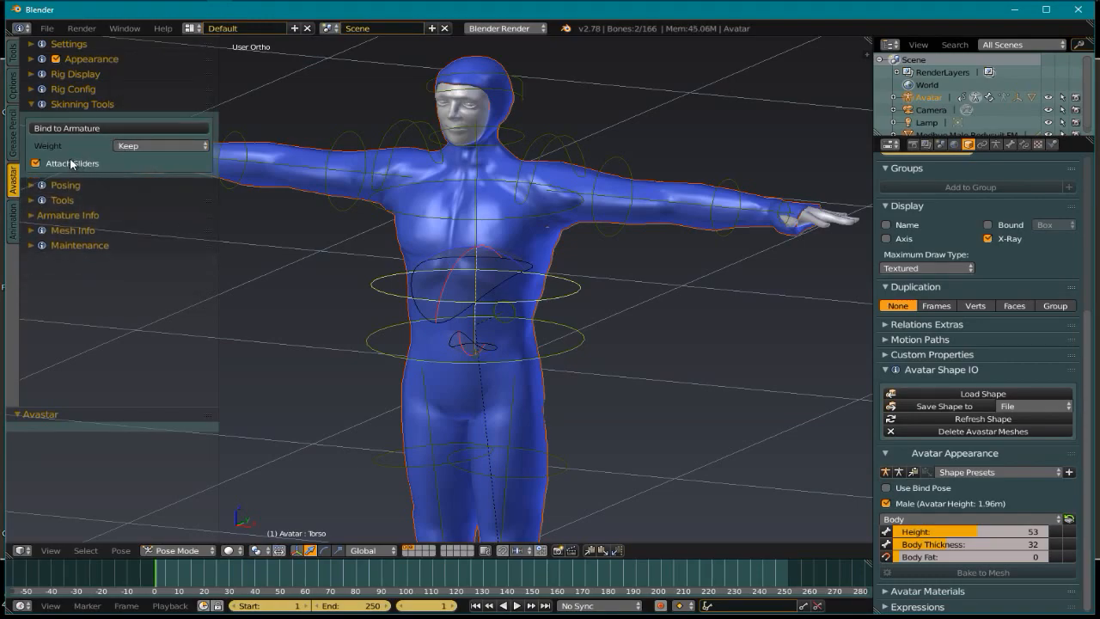
click(74, 128)
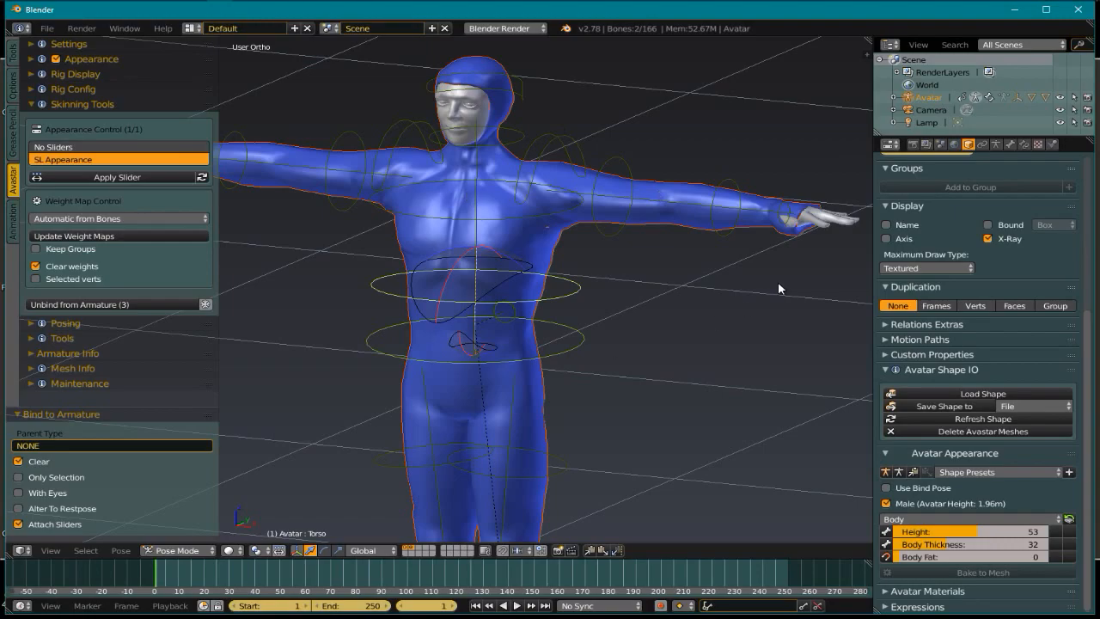
scroll(524, 473, up, 3)
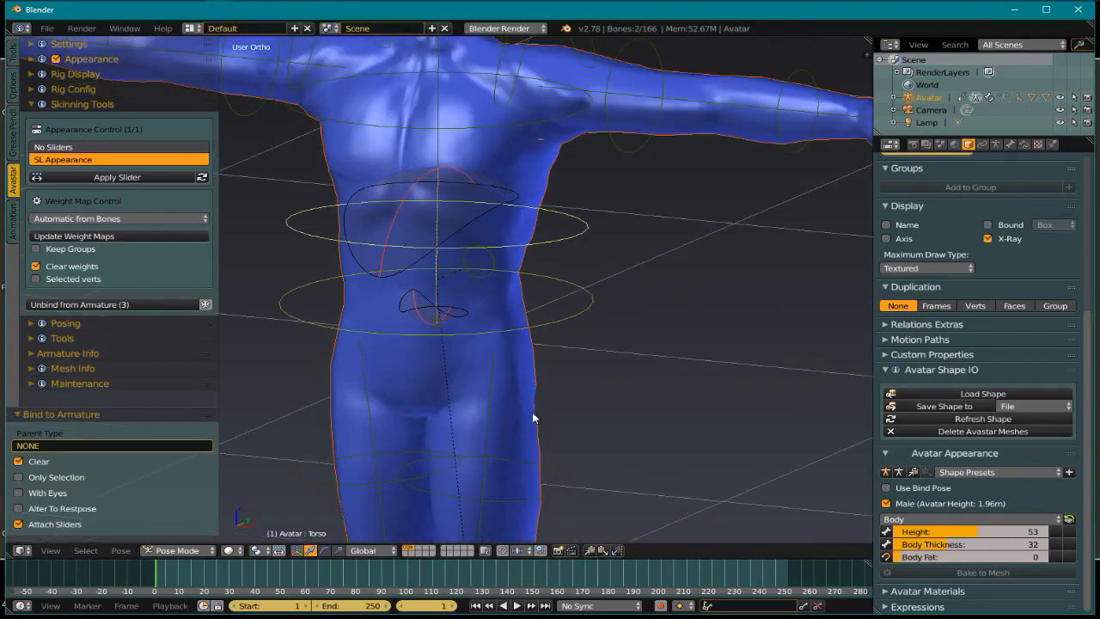
right_click(530, 376)
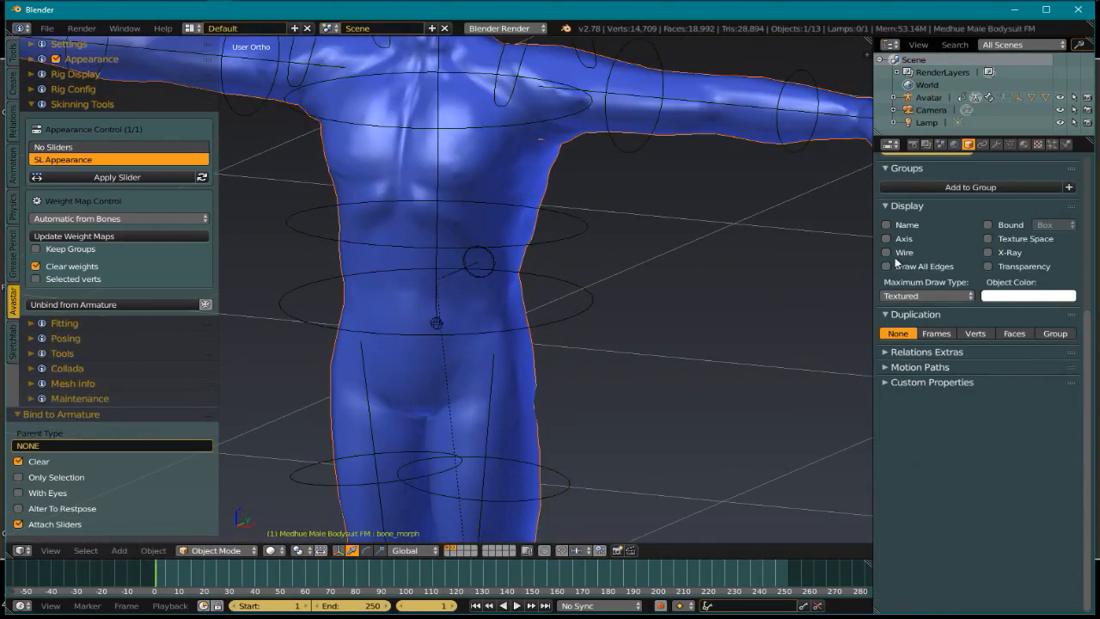
Show the bodysuit's modifiers, revealing its Avatar armature modifier using vertex groups
click(998, 144)
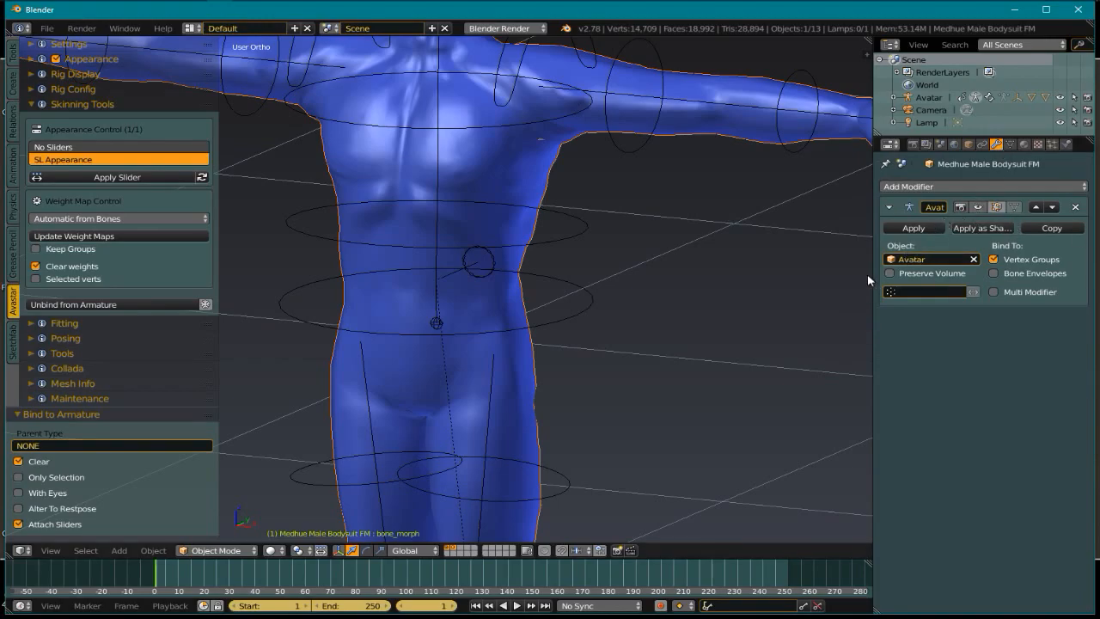
drag(874, 258, 813, 265)
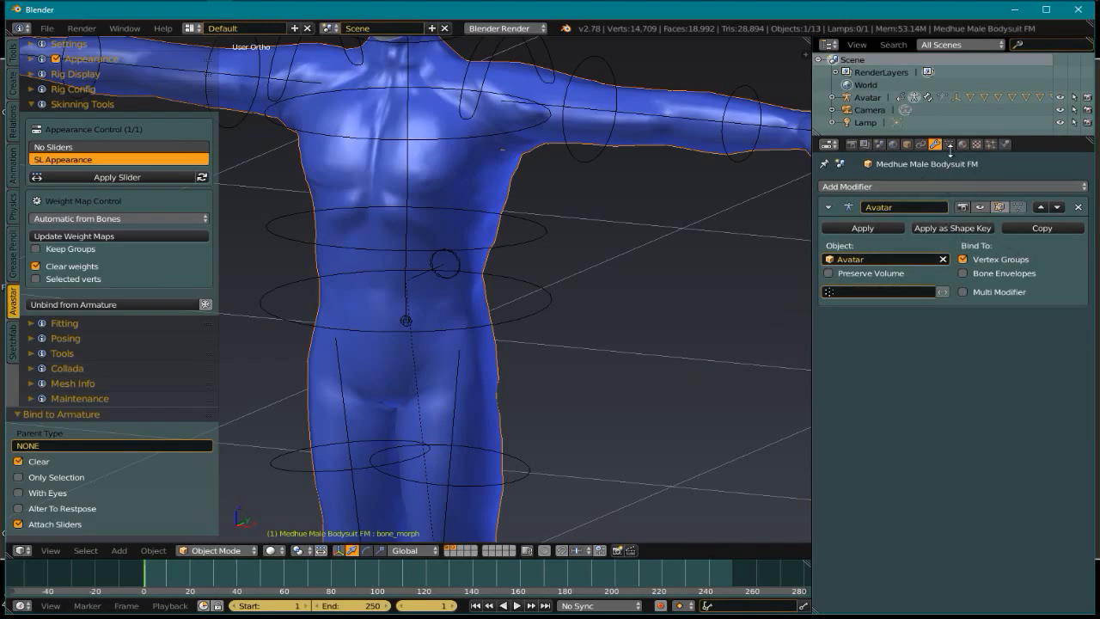
scroll(504, 364, down, 3)
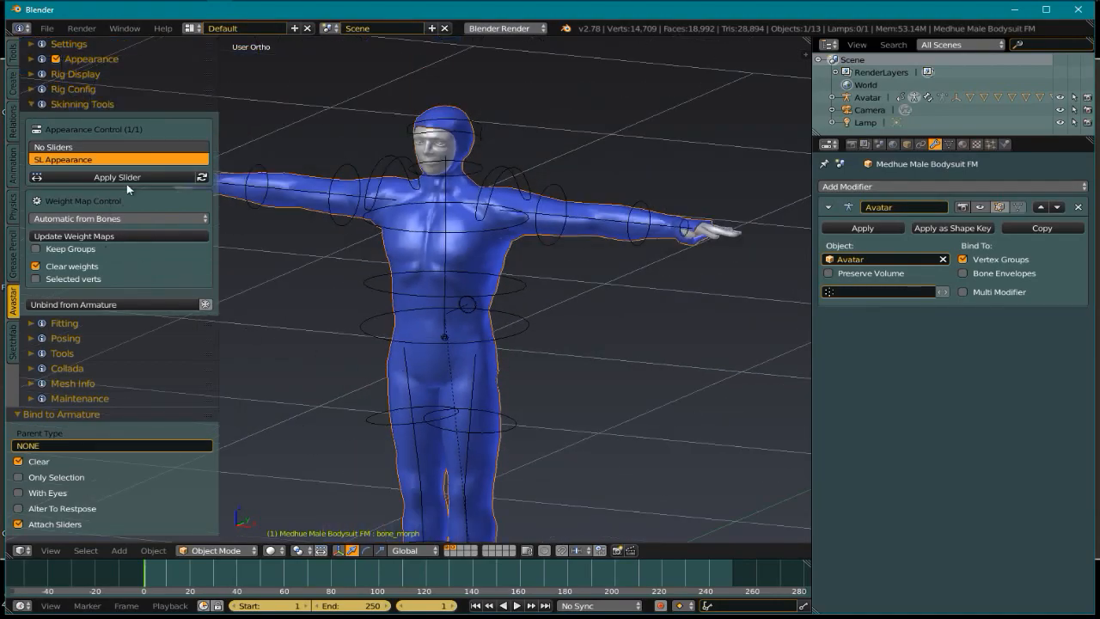
Open the Torso appearance sliders and raise Belly Size from 0 to 100
click(35, 58)
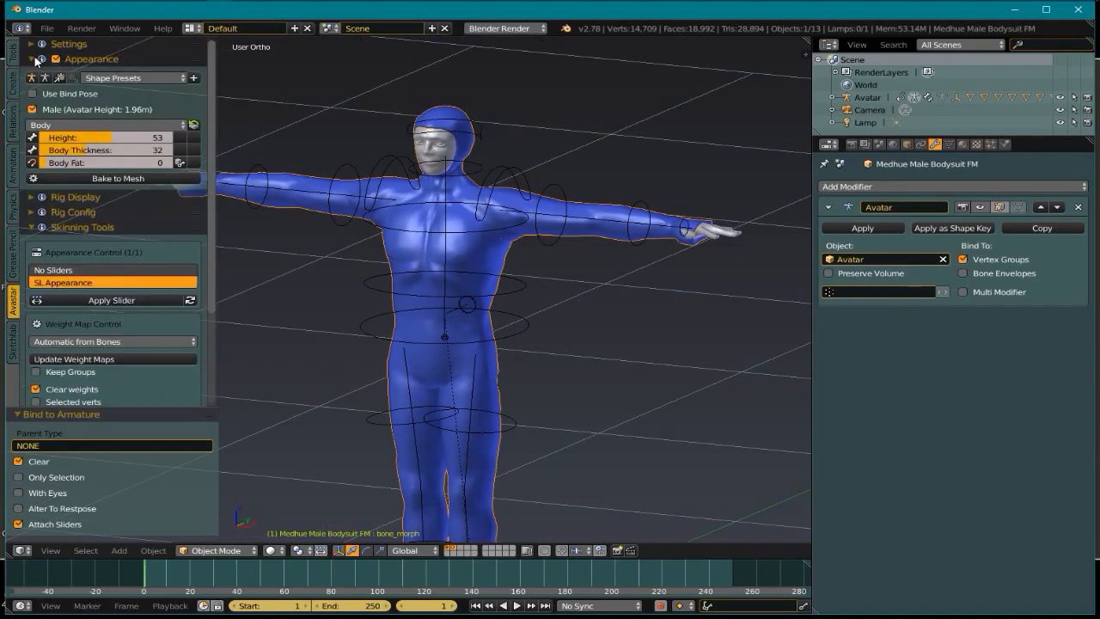
click(100, 125)
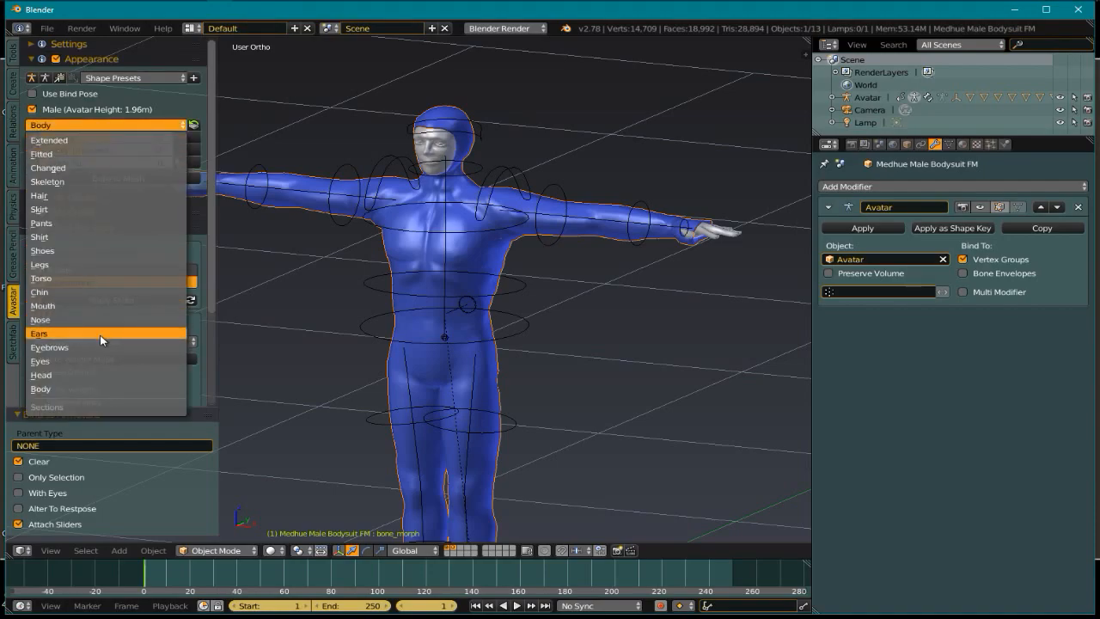
click(99, 279)
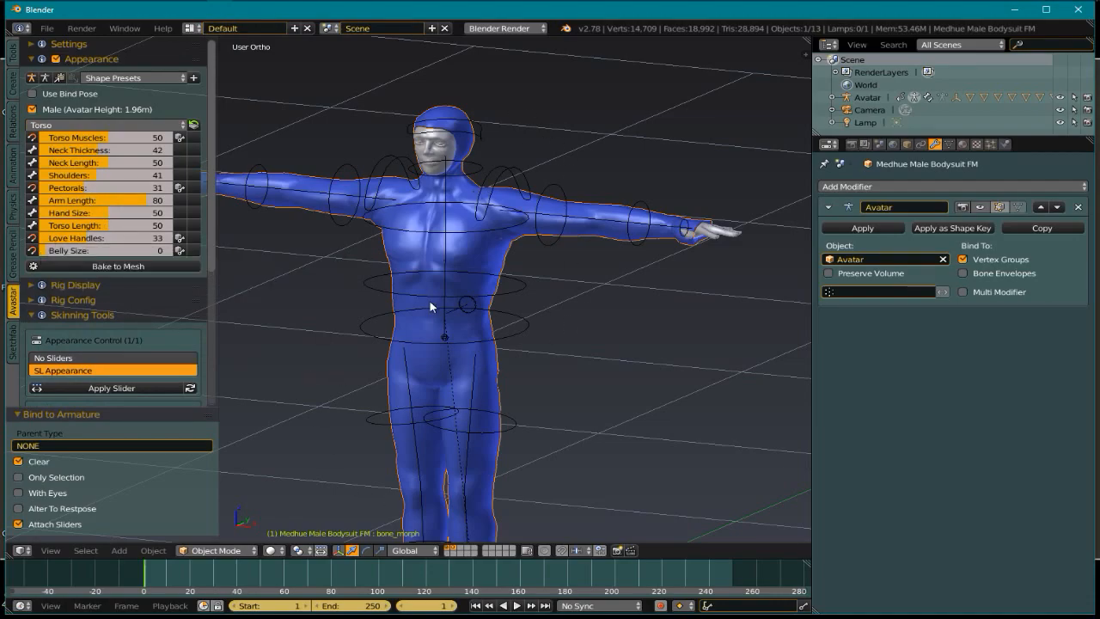
drag(66, 250, 197, 252)
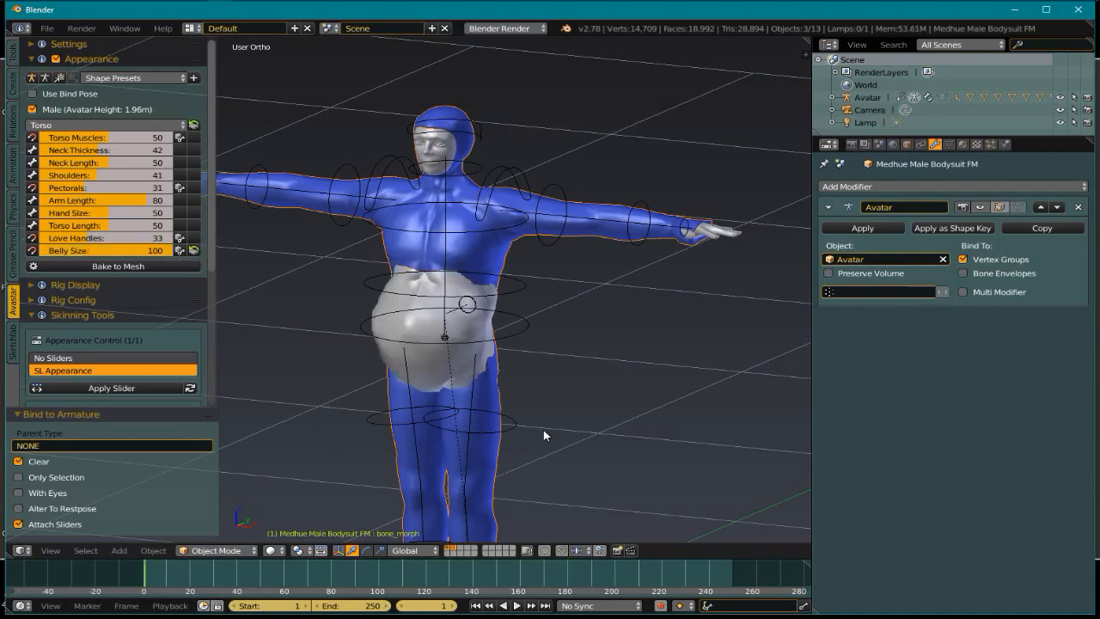
Inspect the belly pushing through the bodysuit, then reset Belly Size to 0
scroll(541, 428, up, 1)
scroll(473, 249, up, 5)
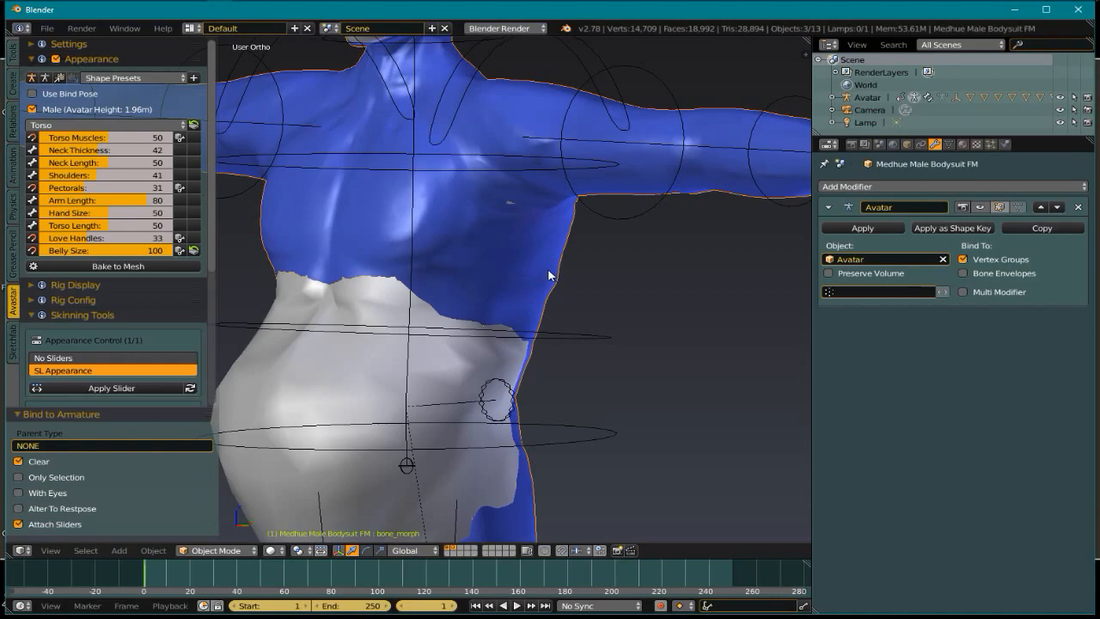
scroll(542, 286, down, 3)
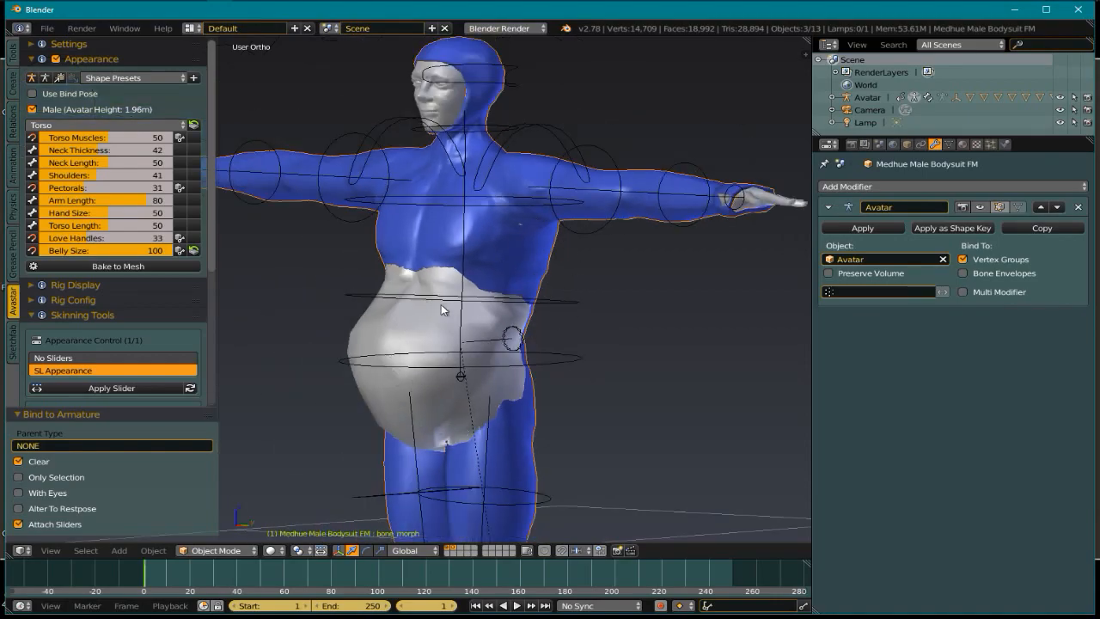
middle_drag(432, 302, 529, 332)
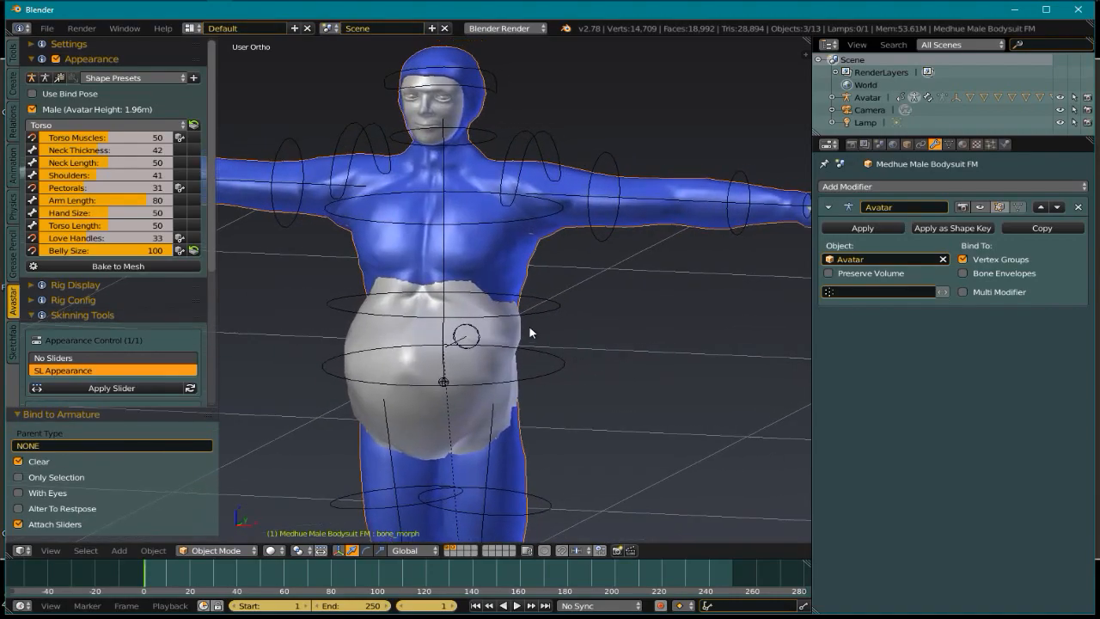
click(193, 251)
middle_drag(521, 401, 591, 351)
scroll(591, 351, down, 1)
middle_drag(615, 389, 624, 408)
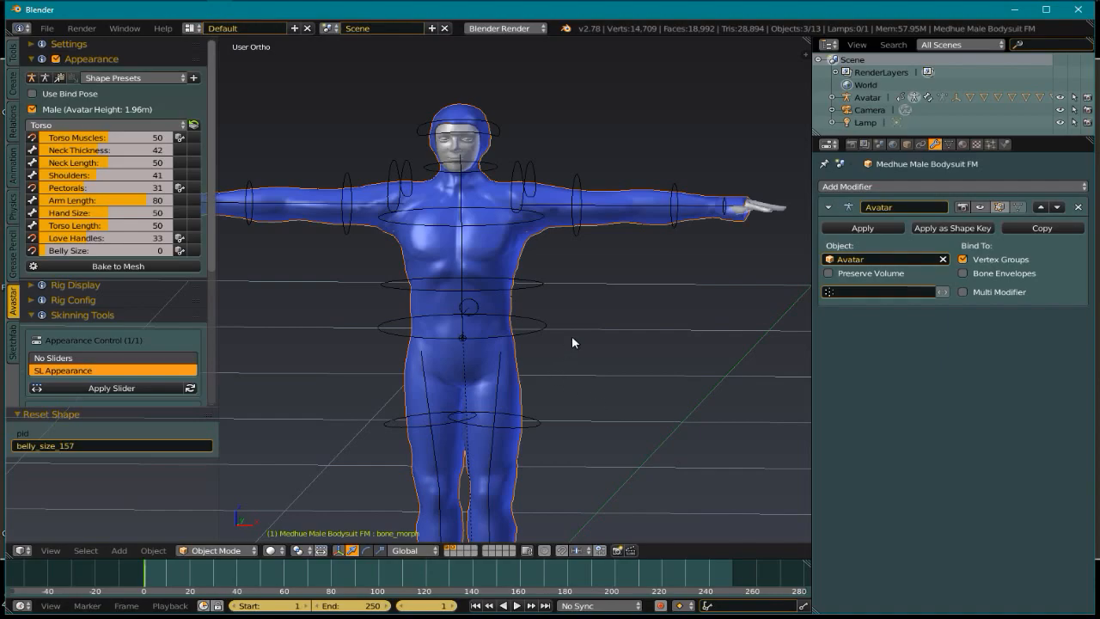
Show the bodysuit's mesh data with shape keys Basis, neutral_shape and bone_morph
click(909, 145)
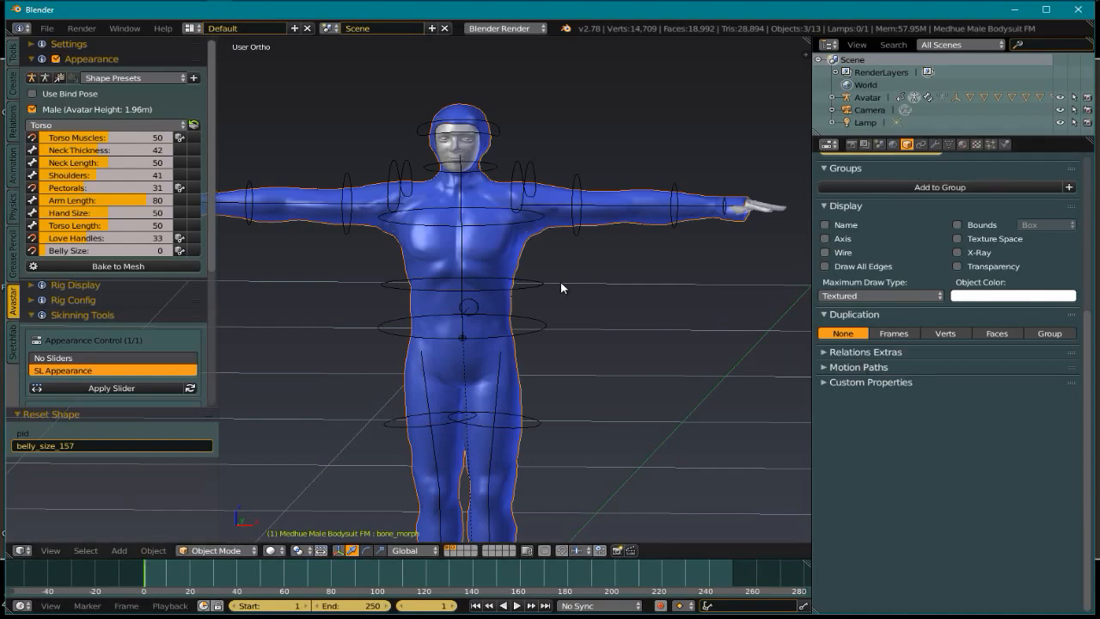
click(949, 145)
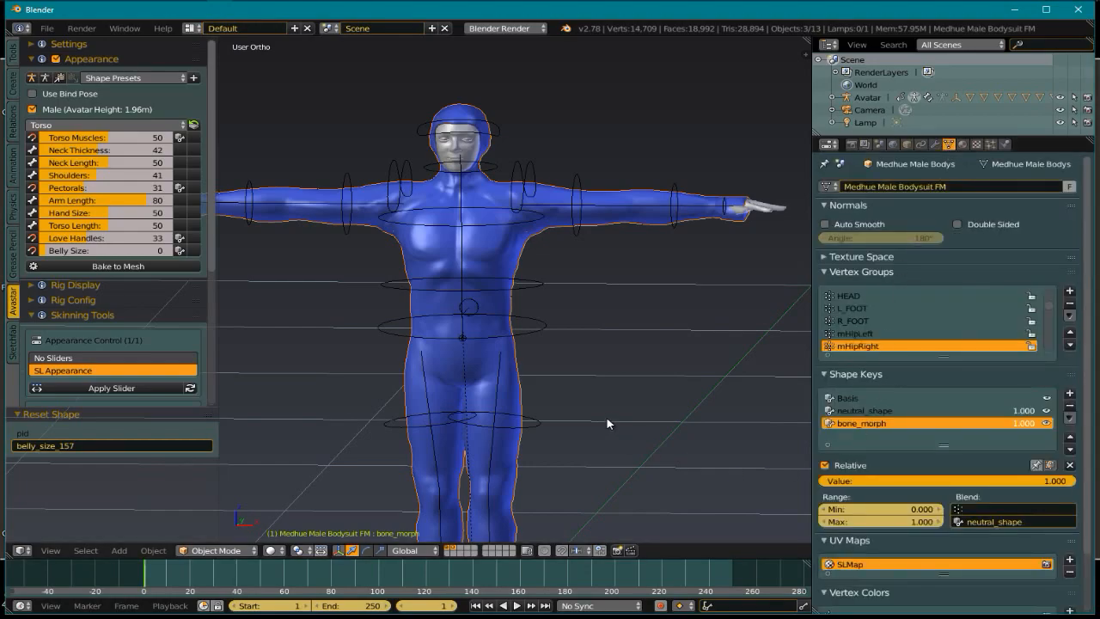
mouse_move(612, 384)
middle_down()
mouse_move(593, 381)
mouse_move(610, 394)
middle_up()
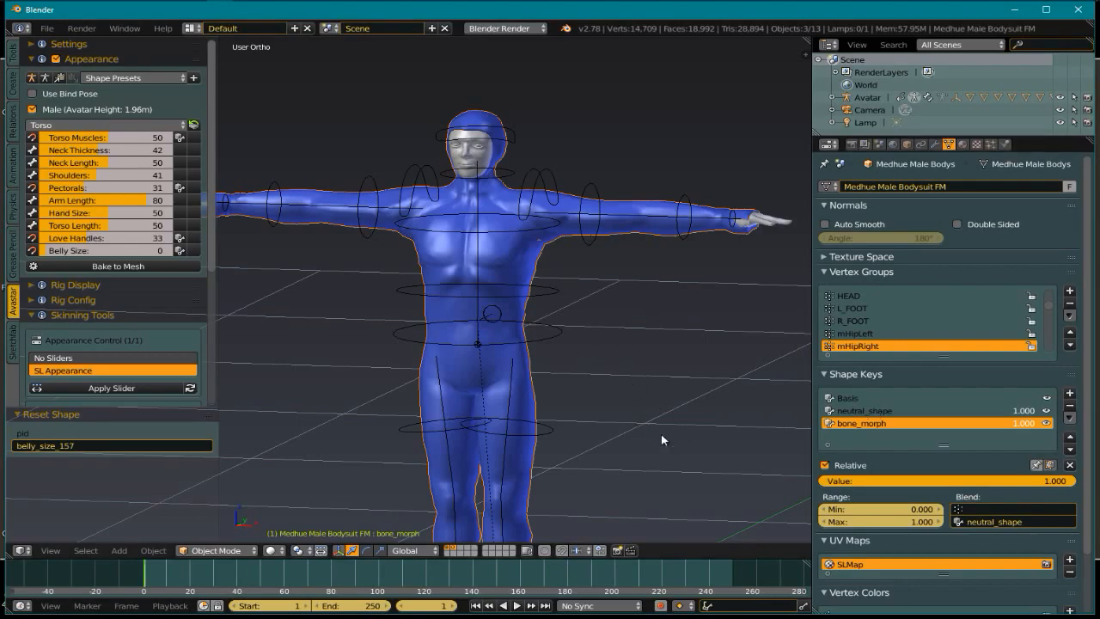
middle_drag(652, 428, 670, 444)
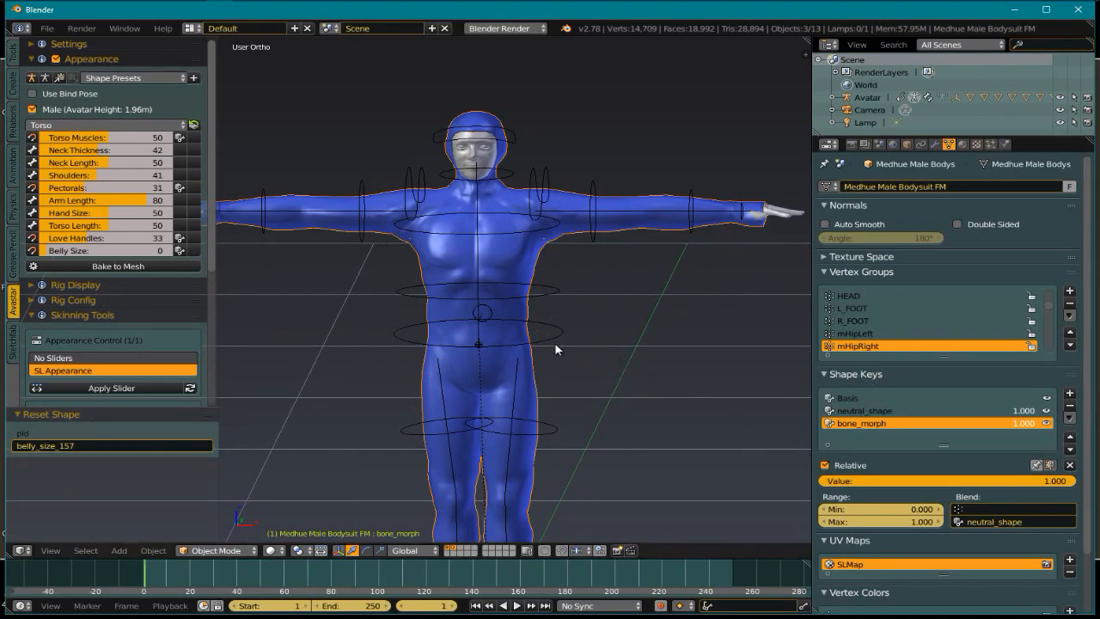
scroll(524, 262, up, 3)
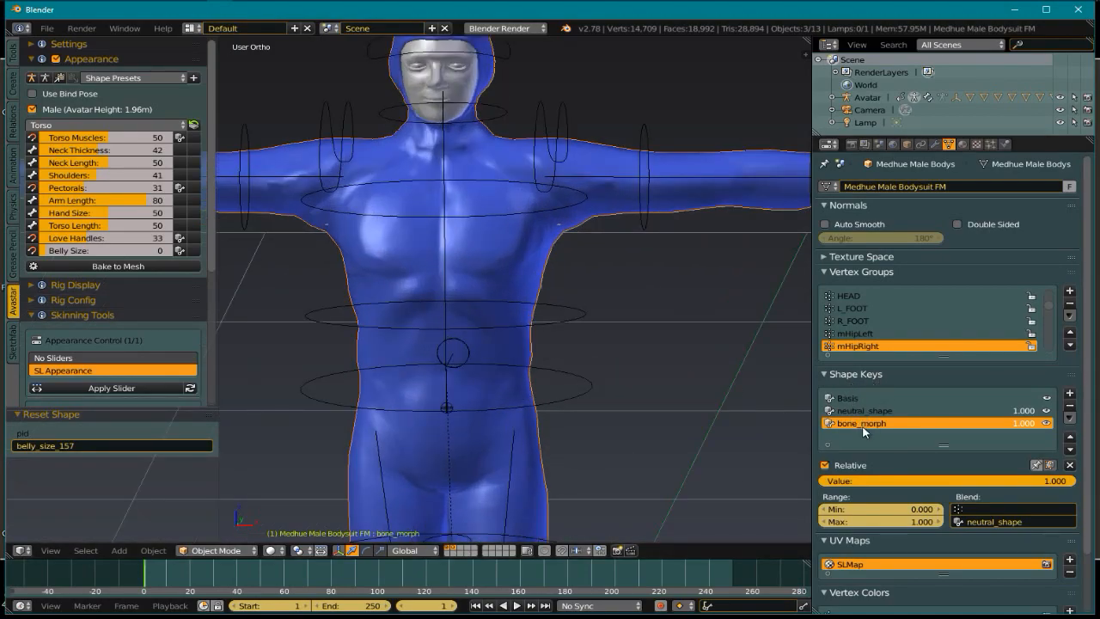
mouse_move(672, 408)
middle_down()
mouse_move(650, 398)
mouse_move(652, 410)
middle_up()
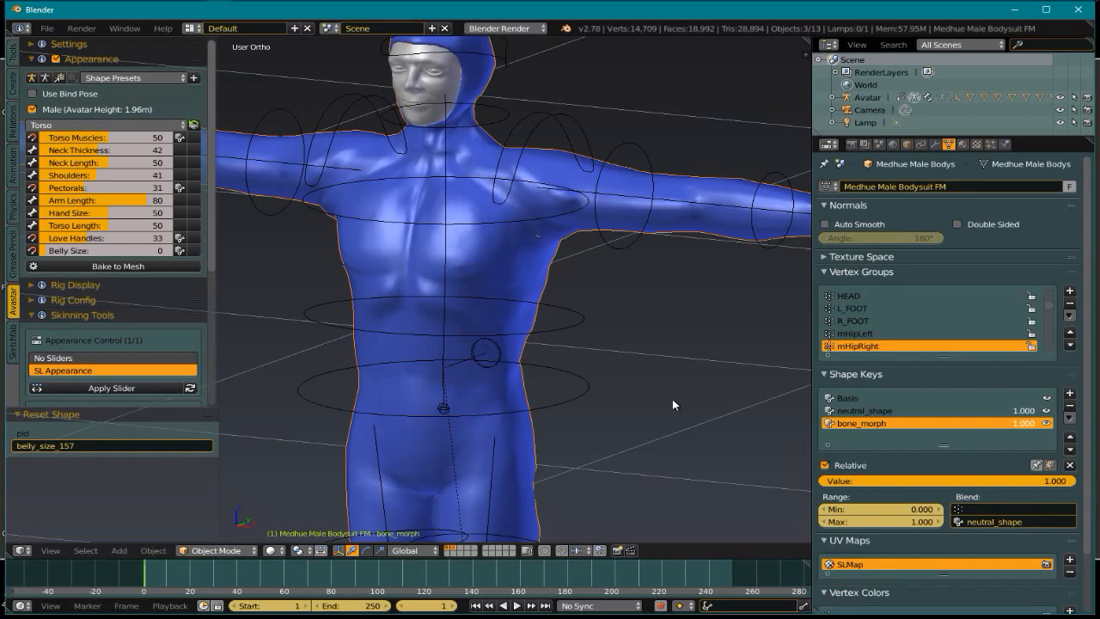
middle_drag(667, 384, 669, 383)
middle_drag(700, 433, 707, 410)
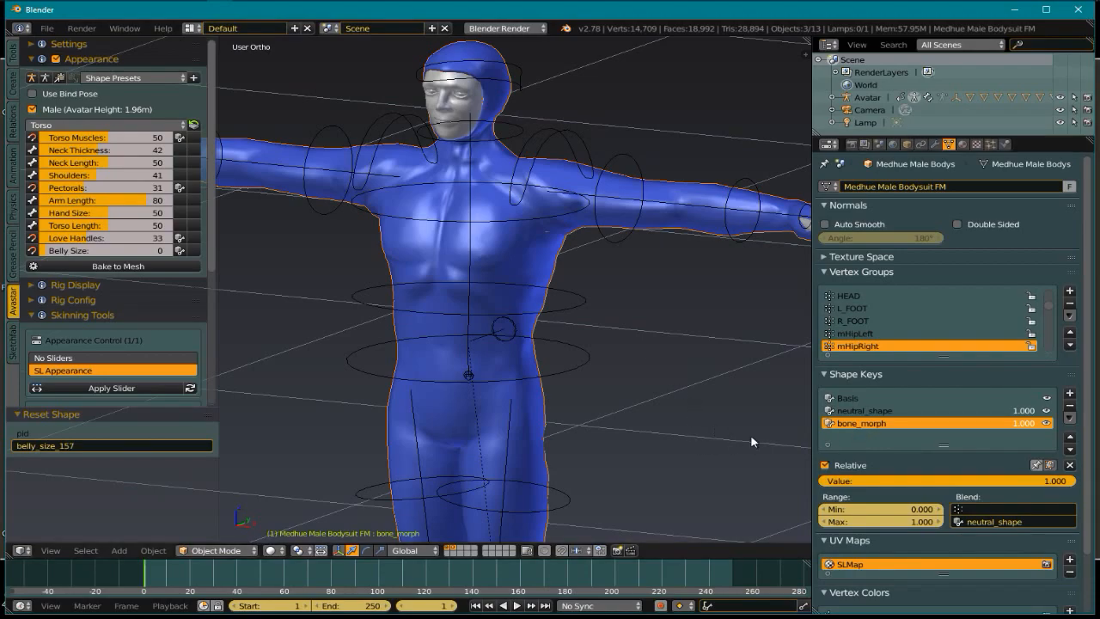
Delete the bone_morph, neutral_shape and Basis shape keys from the bodysuit
click(849, 400)
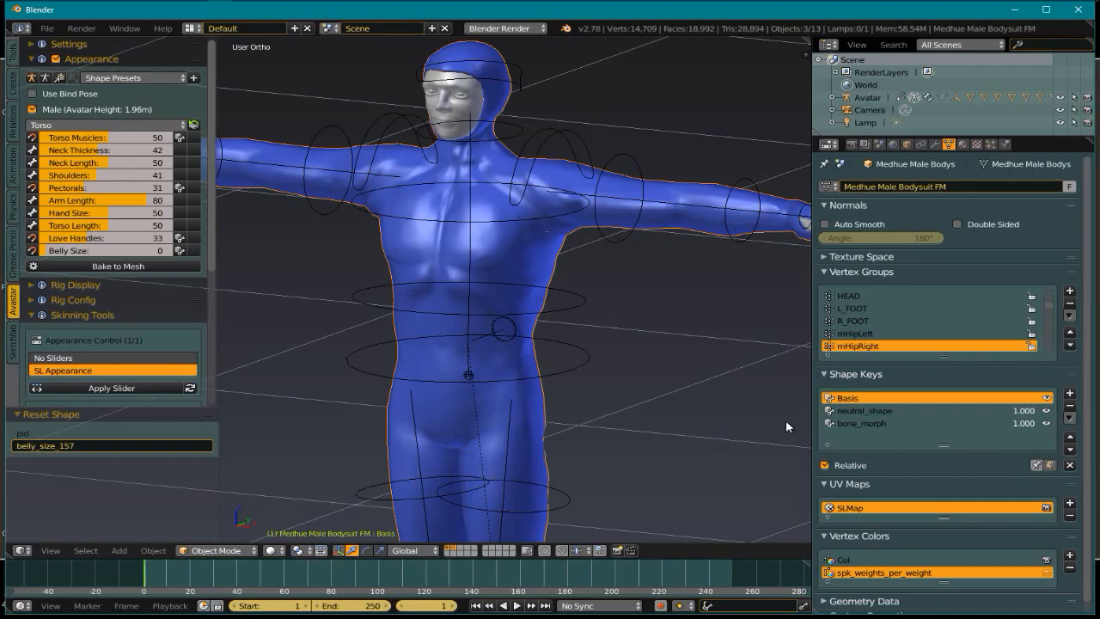
click(865, 411)
click(869, 424)
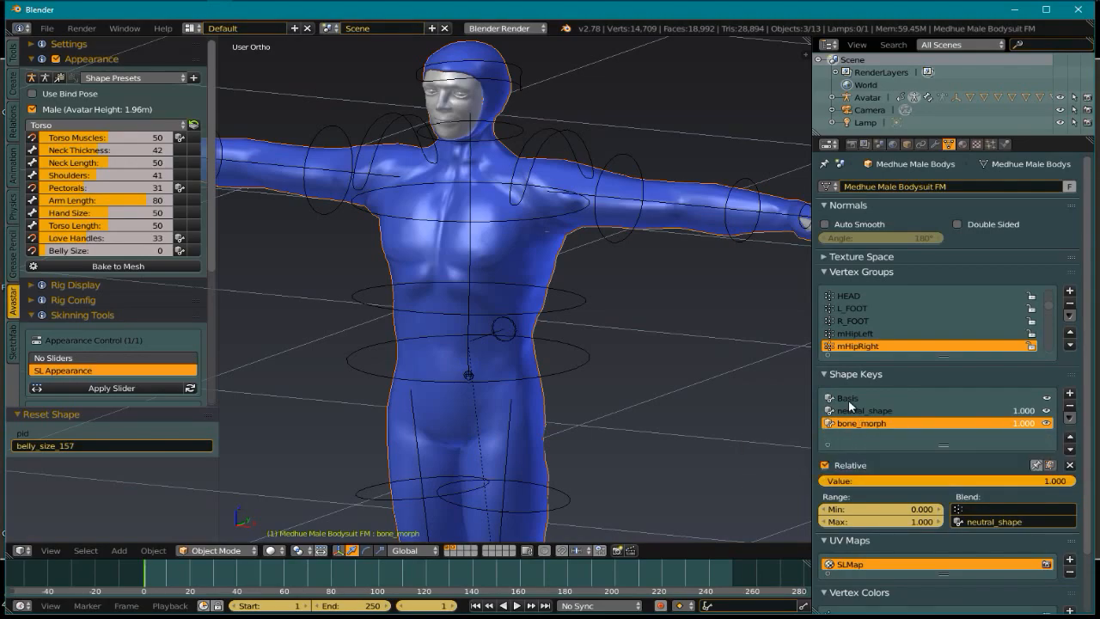
click(850, 399)
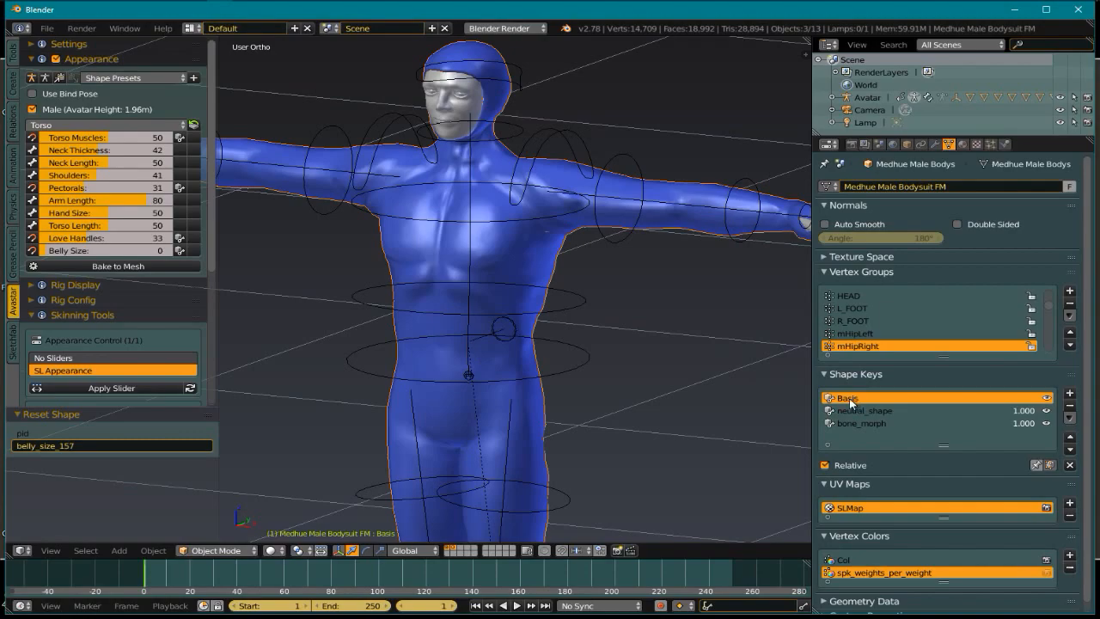
click(853, 423)
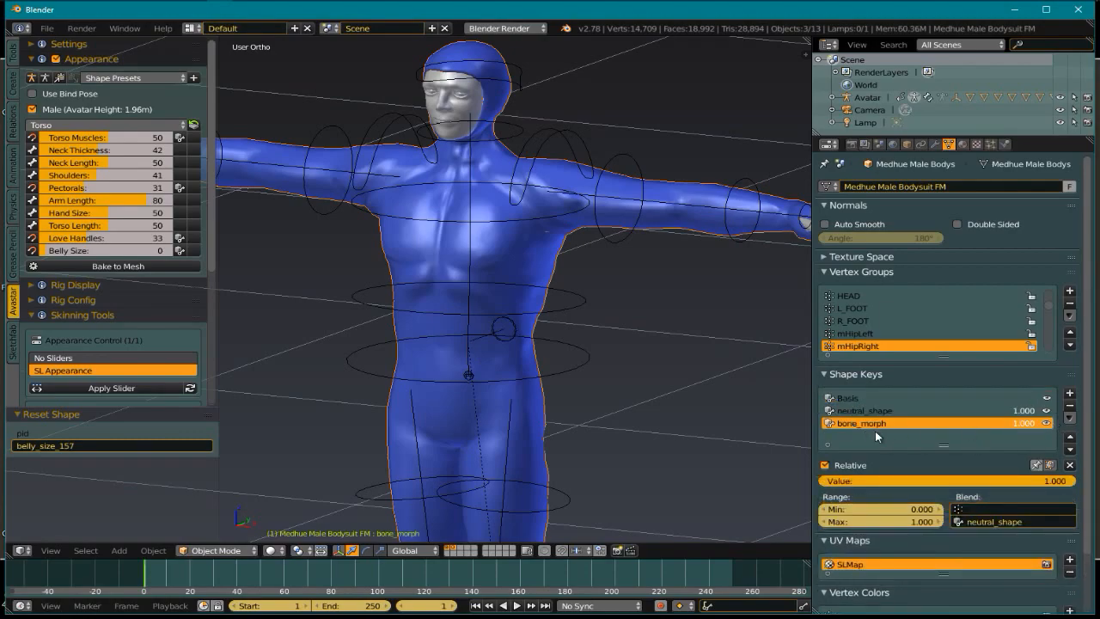
click(1070, 406)
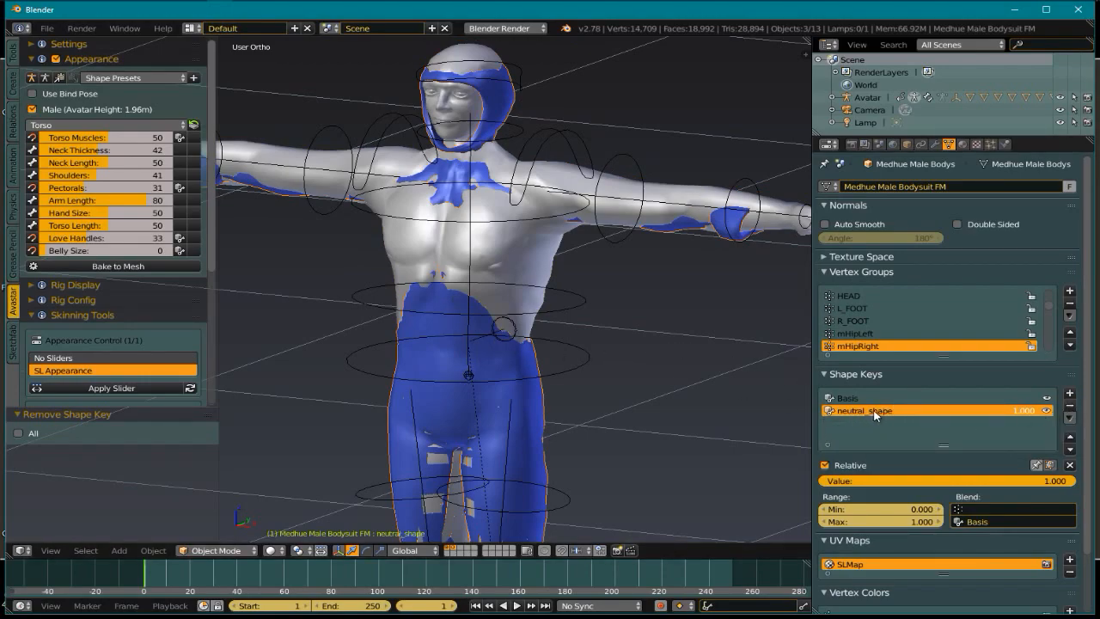
click(1070, 407)
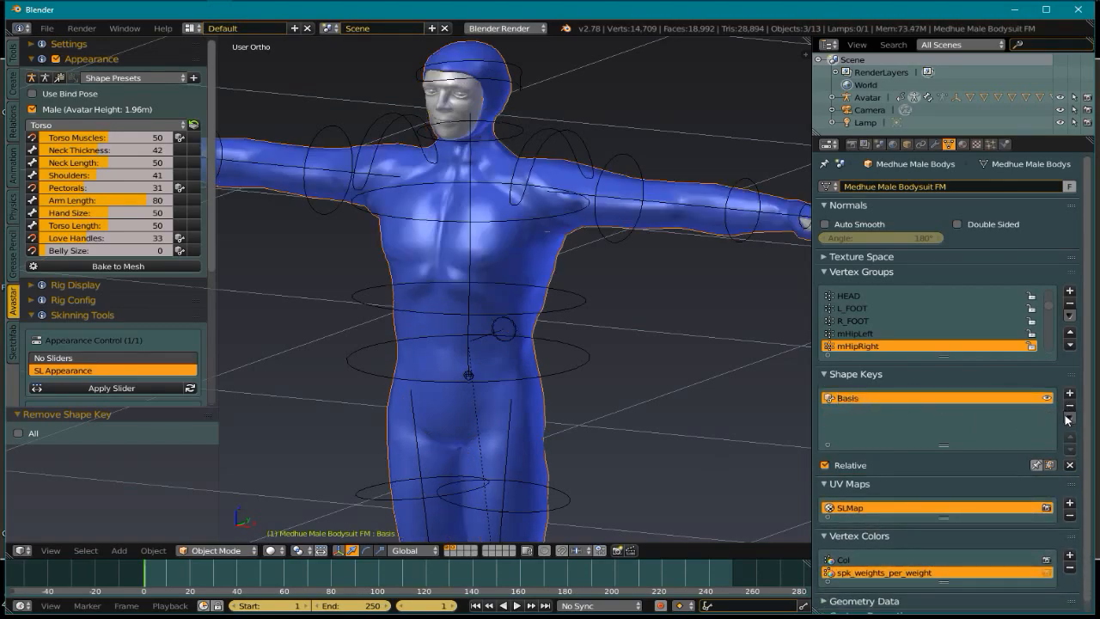
click(1069, 407)
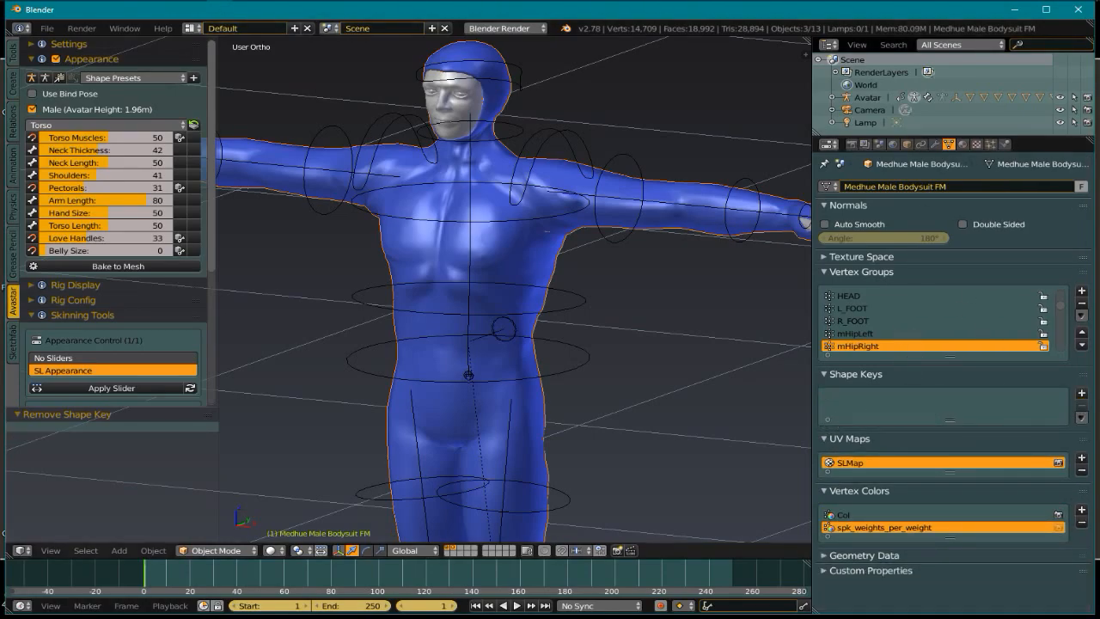
Raise Belly Size to 73, then orbit and zoom to inspect the swollen bodysuit
drag(94, 252, 148, 266)
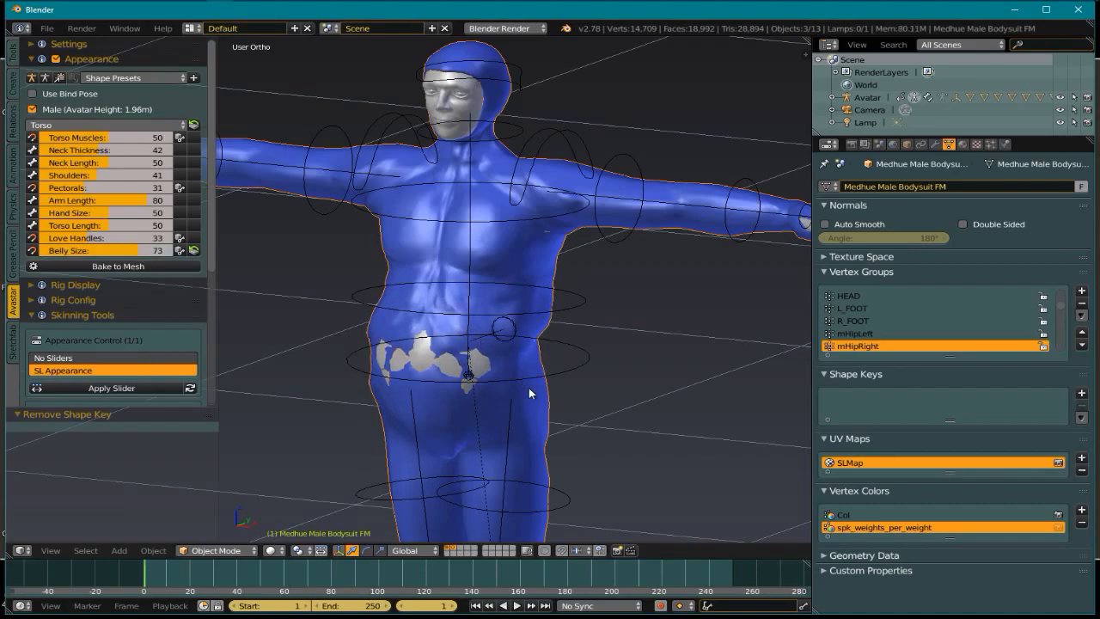
middle_drag(585, 398, 603, 392)
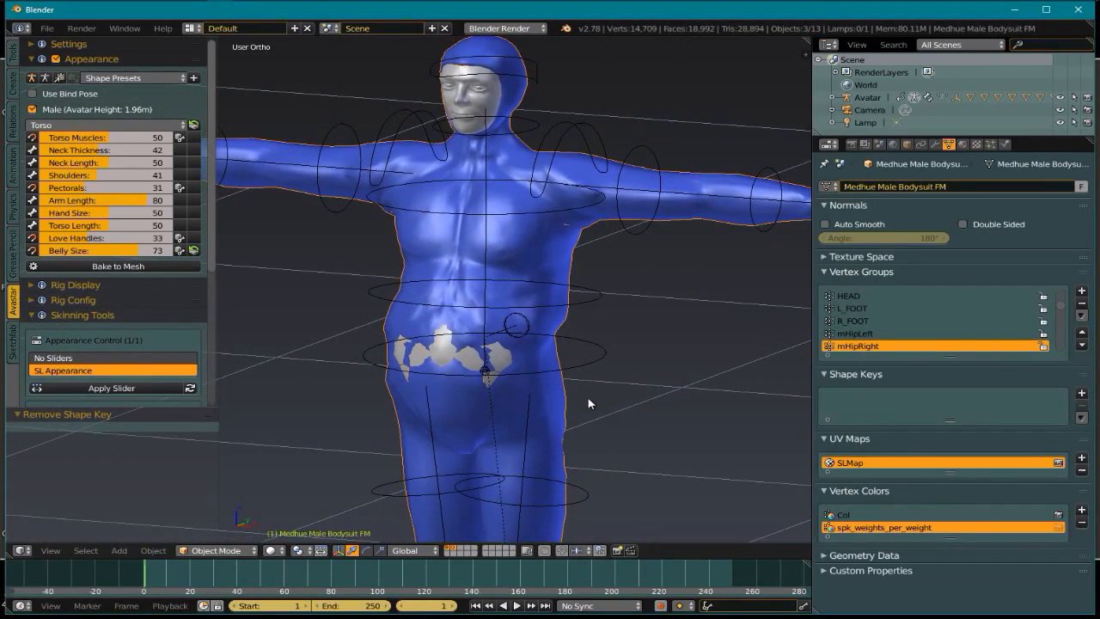
scroll(583, 368, down, 2)
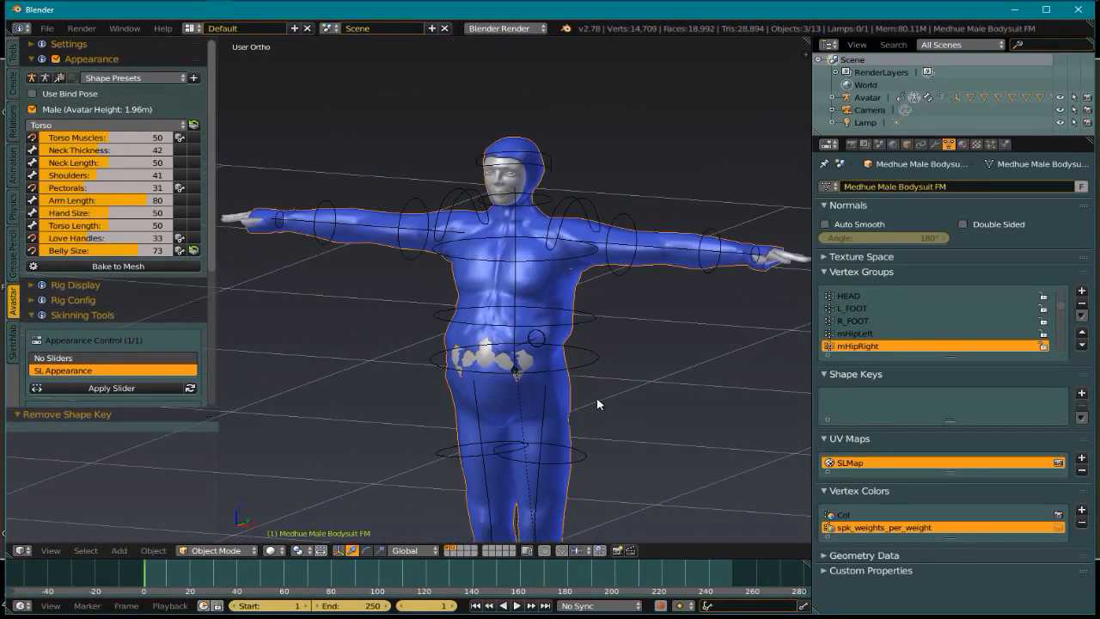
scroll(587, 376, up, 1)
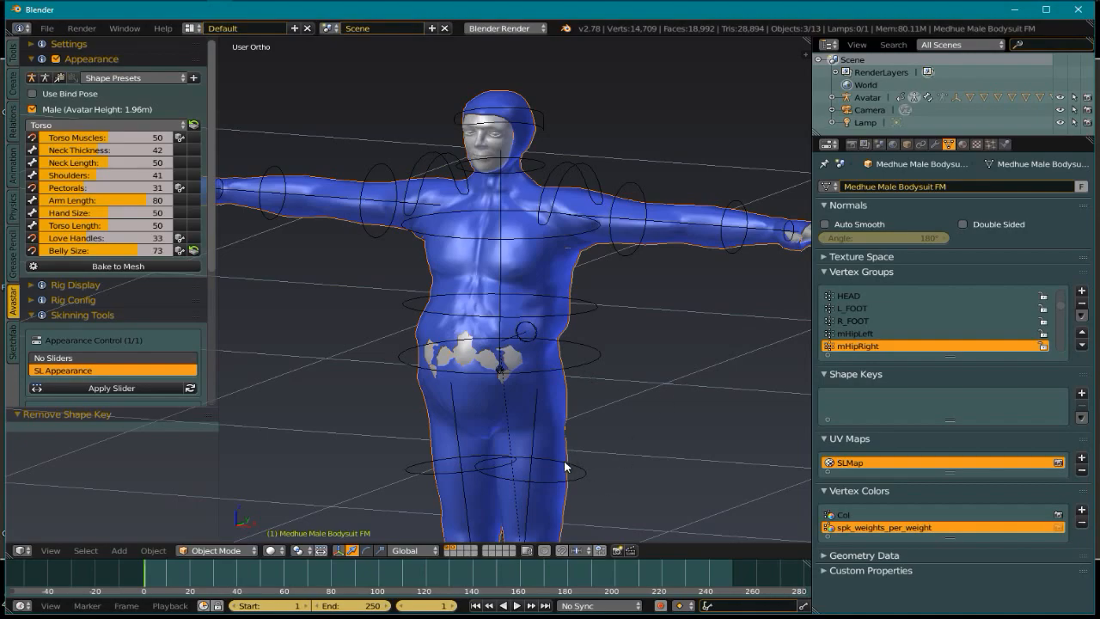
scroll(589, 322, down, 2)
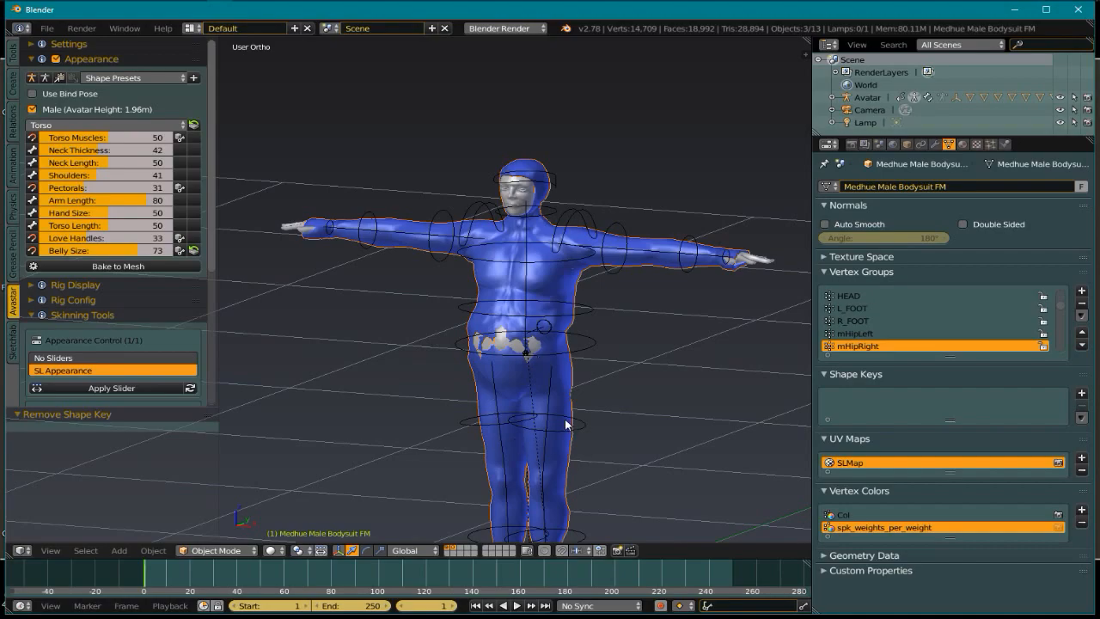
Start a new file by reloading the start-up scene
click(56, 29)
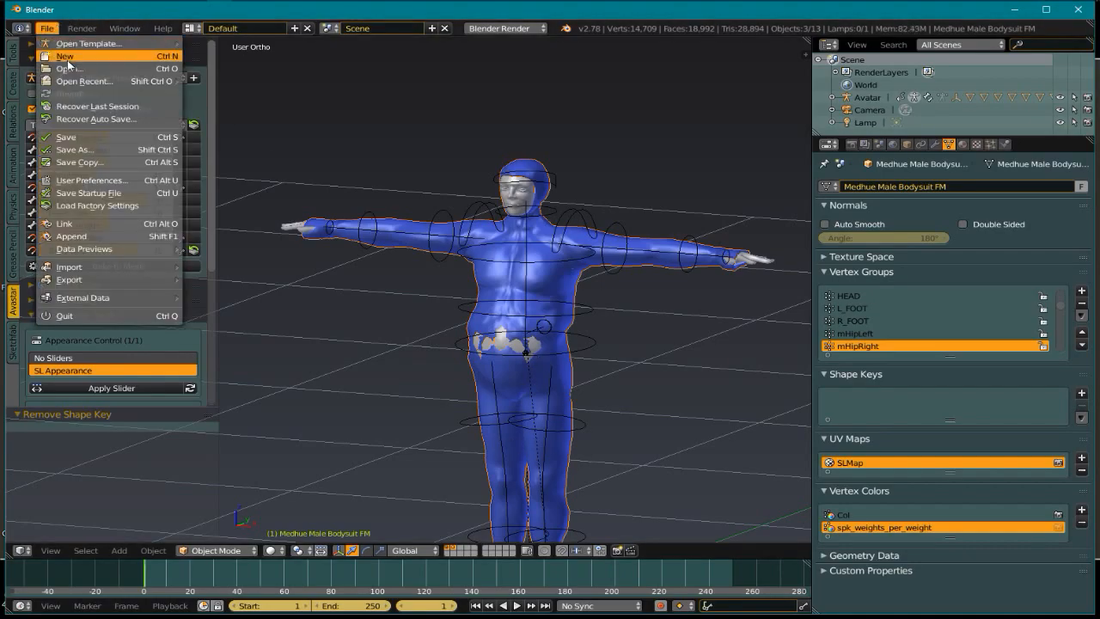
click(67, 57)
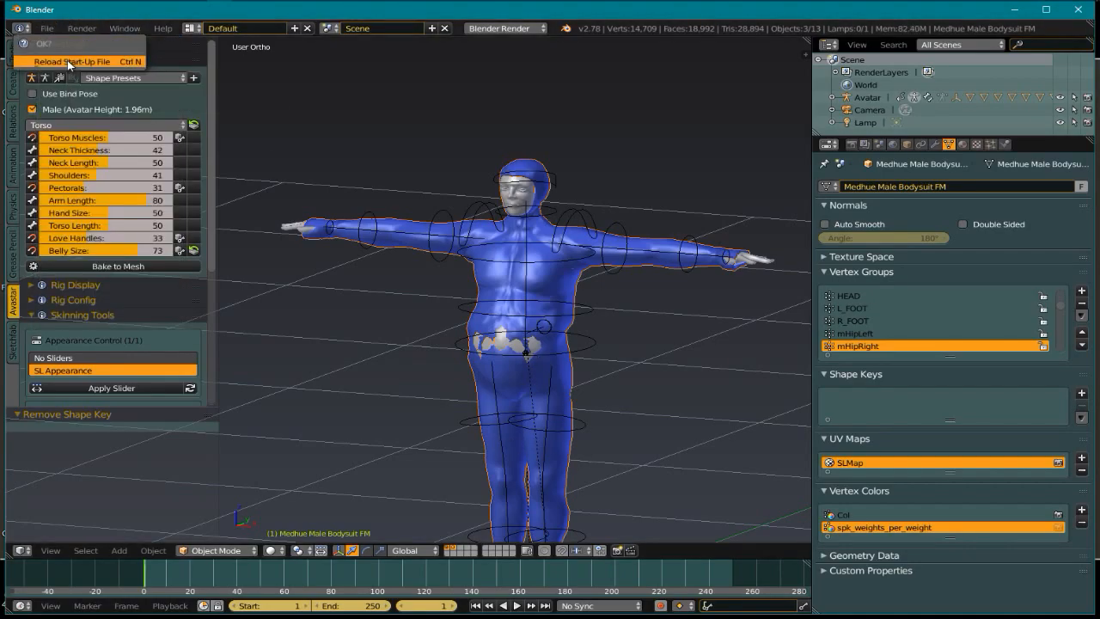
click(69, 62)
Delete the default cube and switch the emptied scene to orthographic view
key(x)
click(422, 400)
middle_drag(455, 278, 545, 350)
scroll(483, 309, up, 1)
key(KP_5)
mouse_move(550, 411)
middle_down()
mouse_move(554, 394)
mouse_move(543, 403)
middle_up()
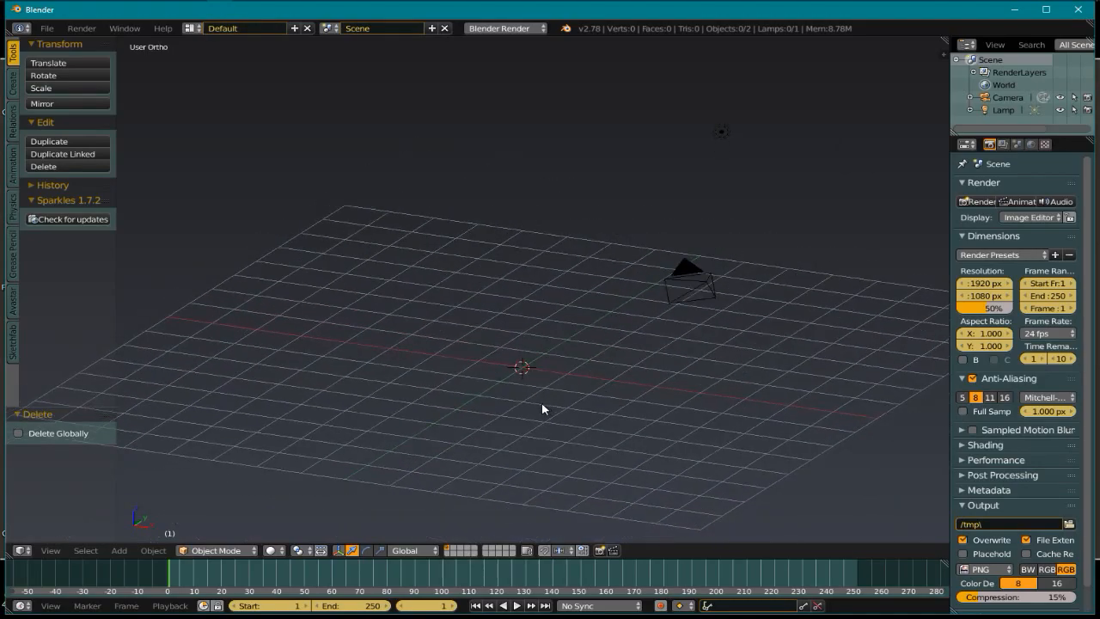
Add a basic Avastar avatar via Shift+A, then switch to an empty layer
key(shift+a)
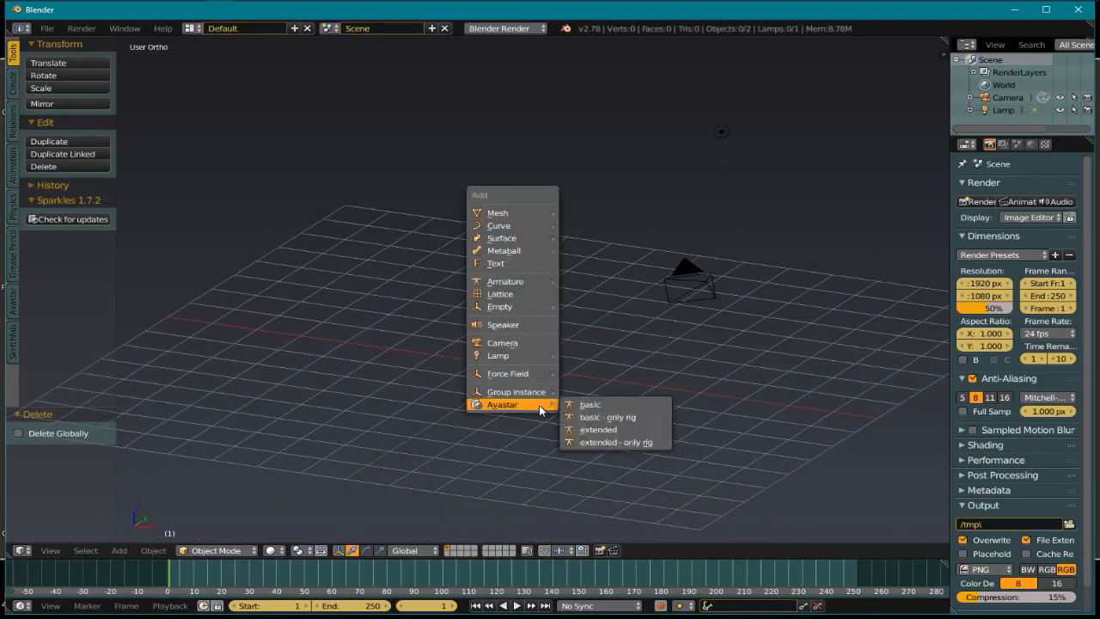
mouse_move(540, 406)
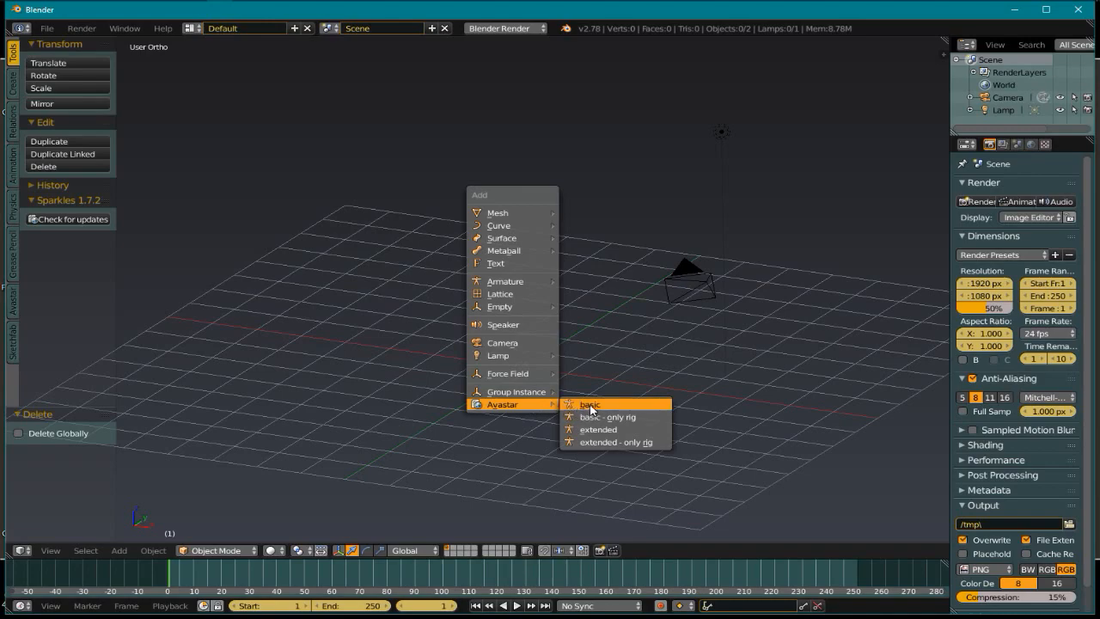
click(591, 405)
click(583, 406)
scroll(511, 340, up, 2)
scroll(511, 339, up, 3)
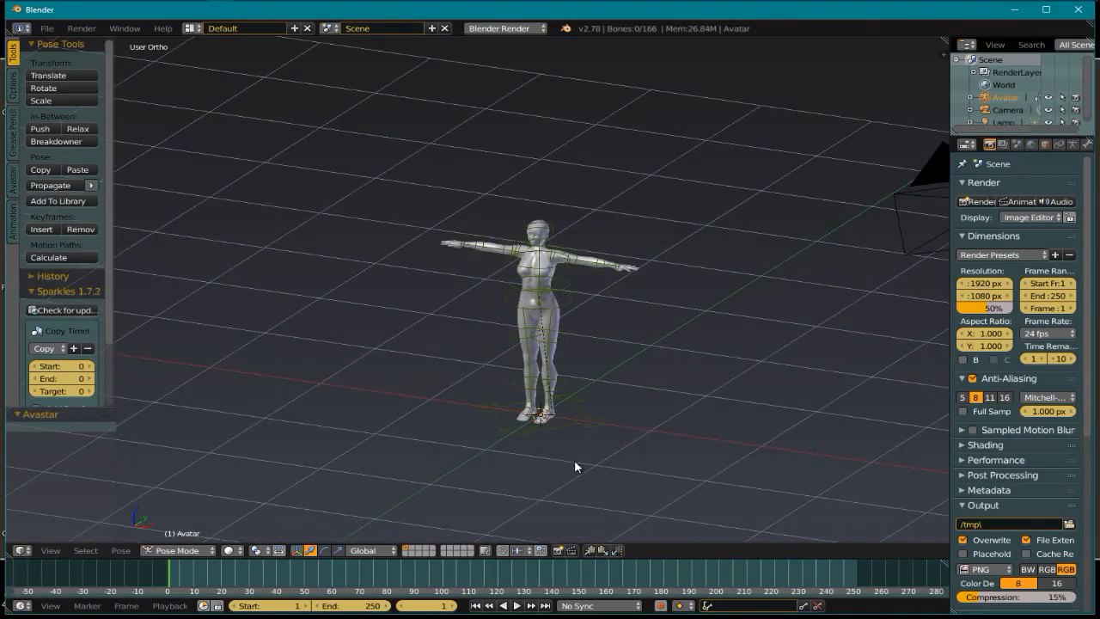
click(443, 547)
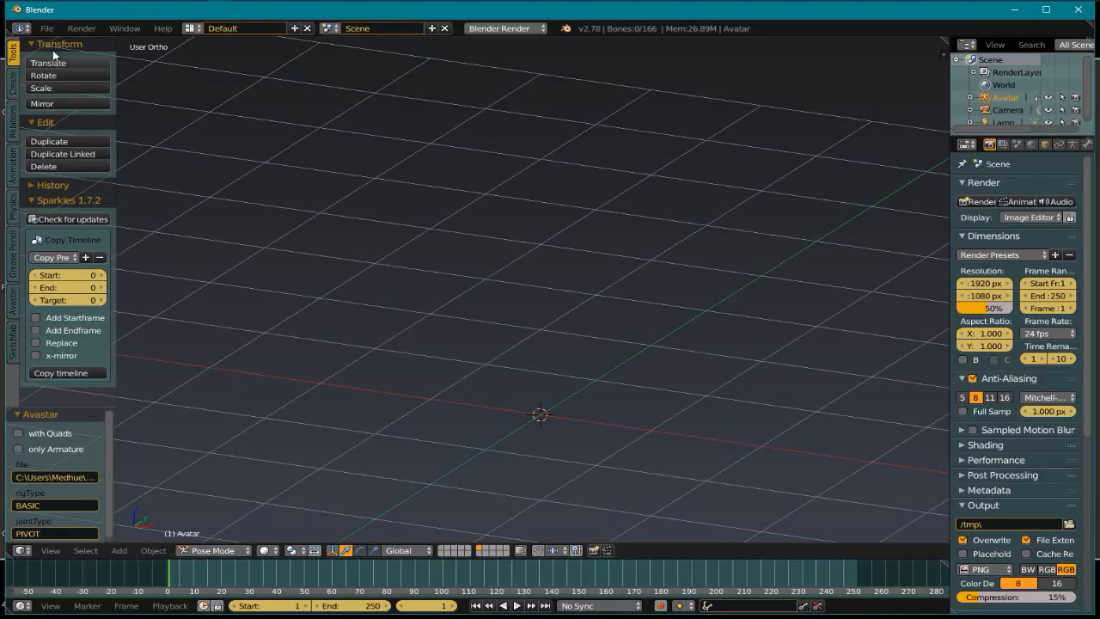
click(46, 28)
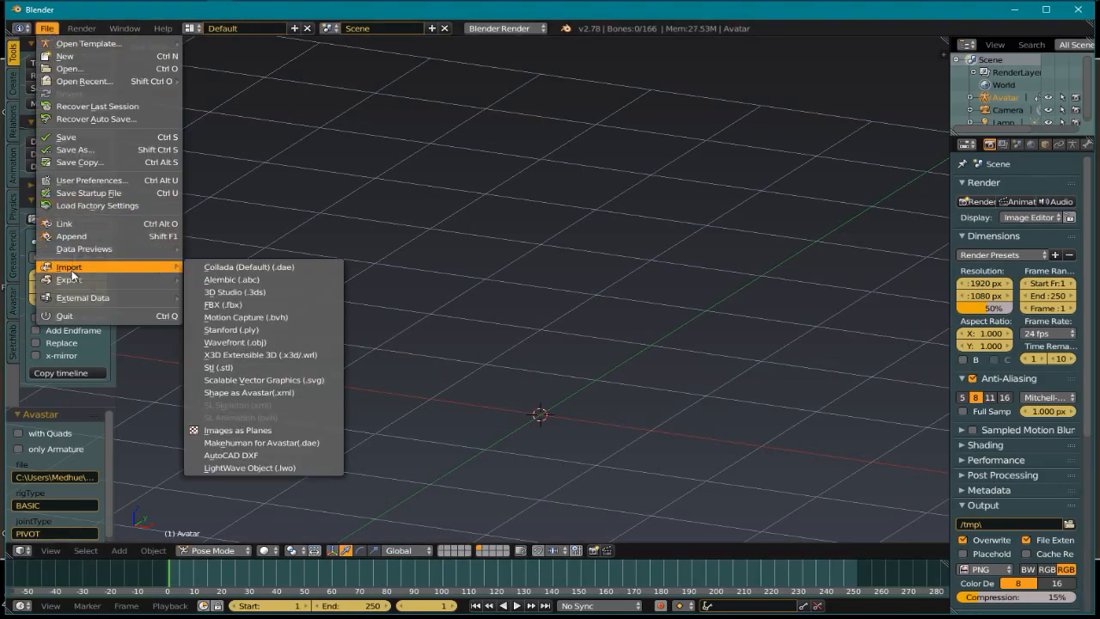
Append the Medhue Fem BodySuit FM object from MDHU Weighted BodysuitV1 and select it
click(72, 237)
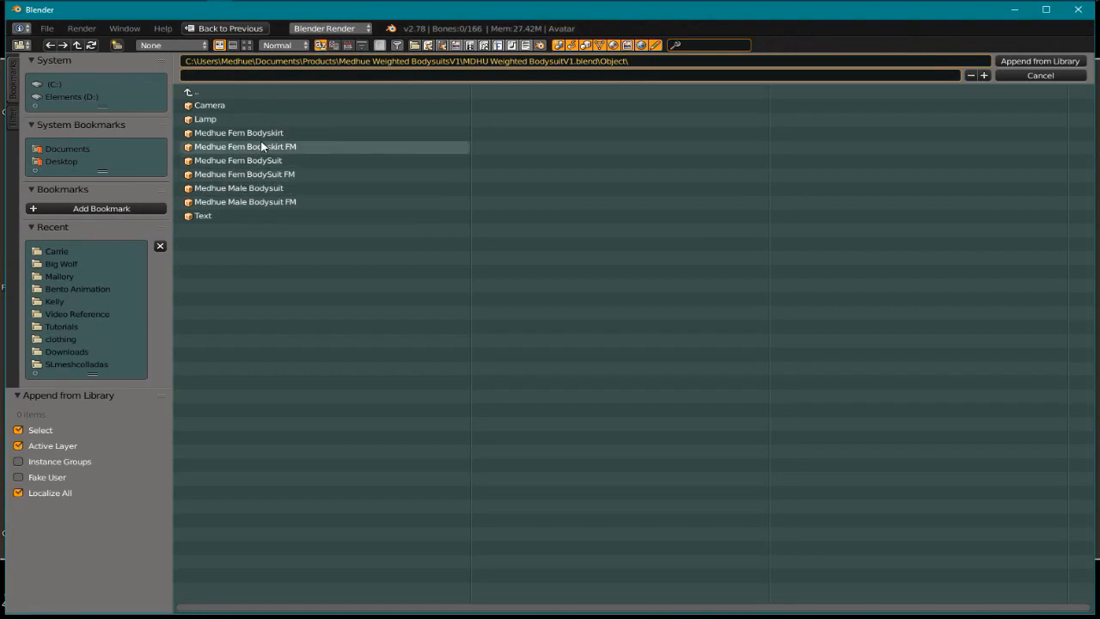
click(254, 173)
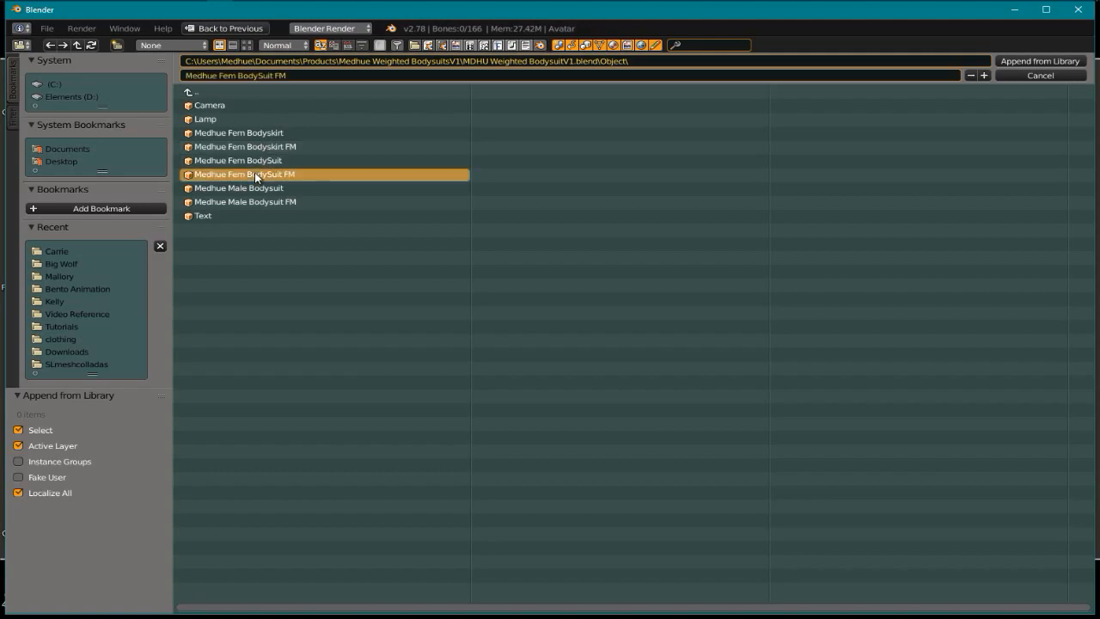
click(1026, 60)
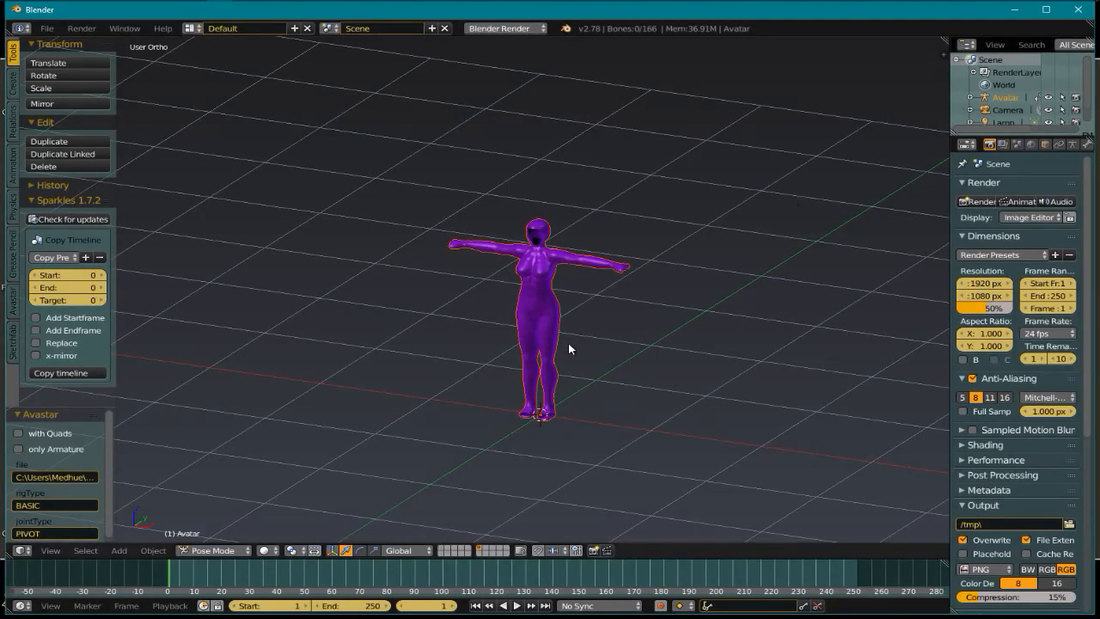
scroll(548, 327, up, 2)
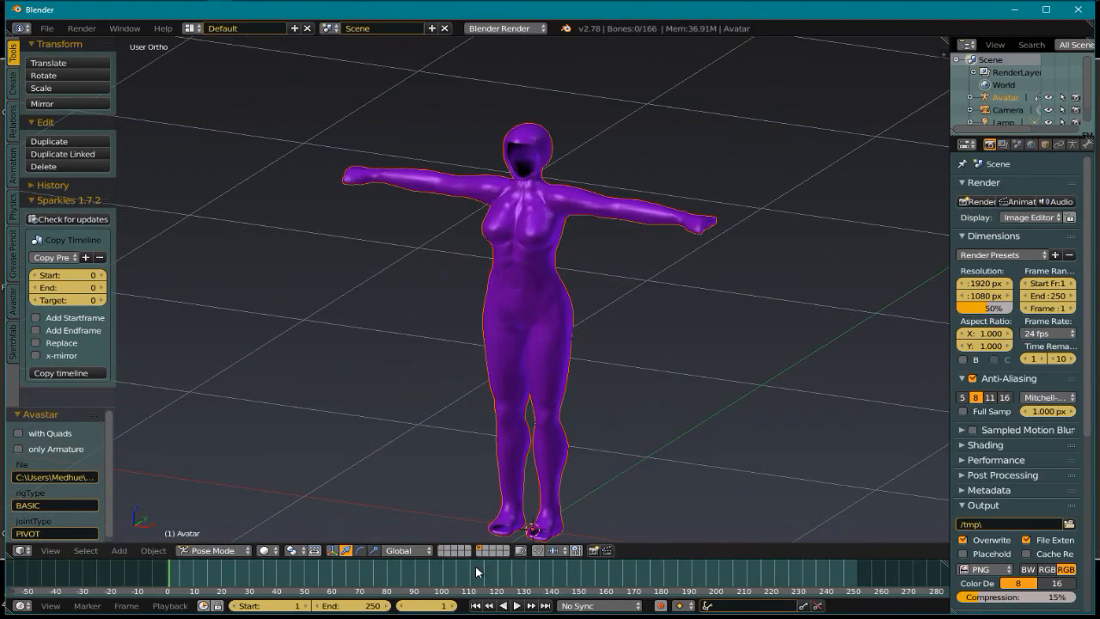
right_click(551, 327)
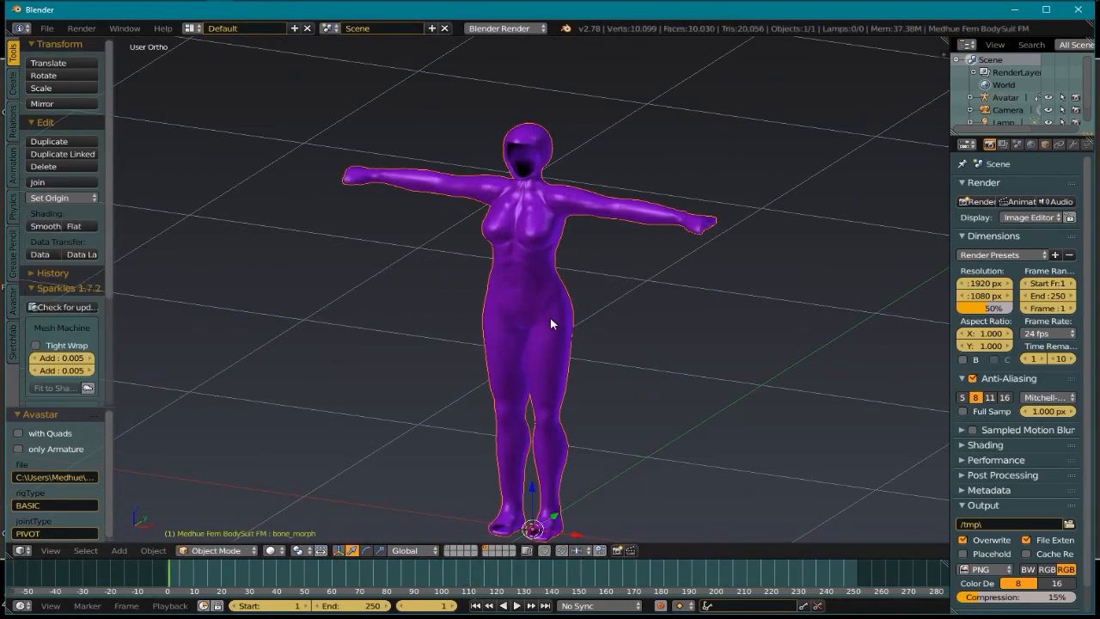
Select the suit plus Avatar armature and bind with Skinning Weight set to Keep
shift+click(448, 547)
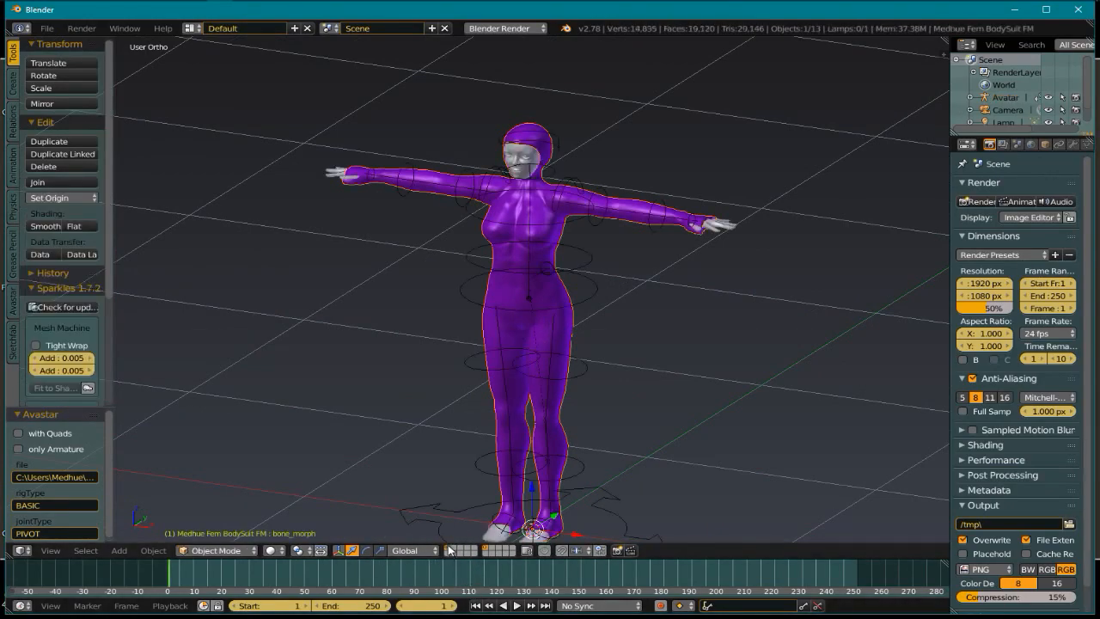
right_click(585, 375)
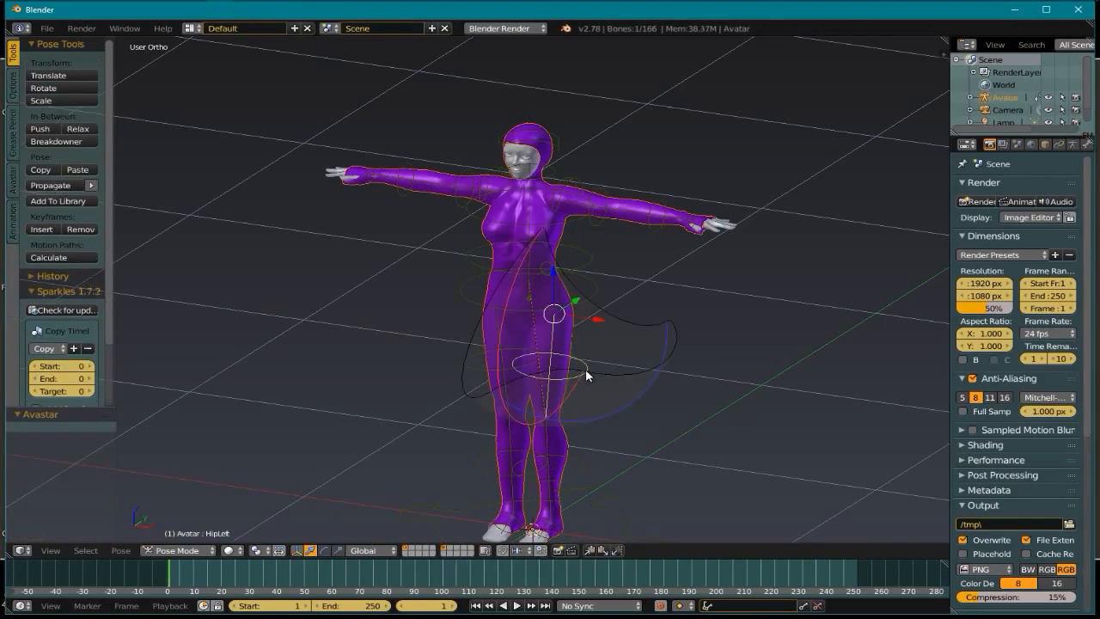
click(13, 183)
drag(116, 213, 200, 213)
click(34, 107)
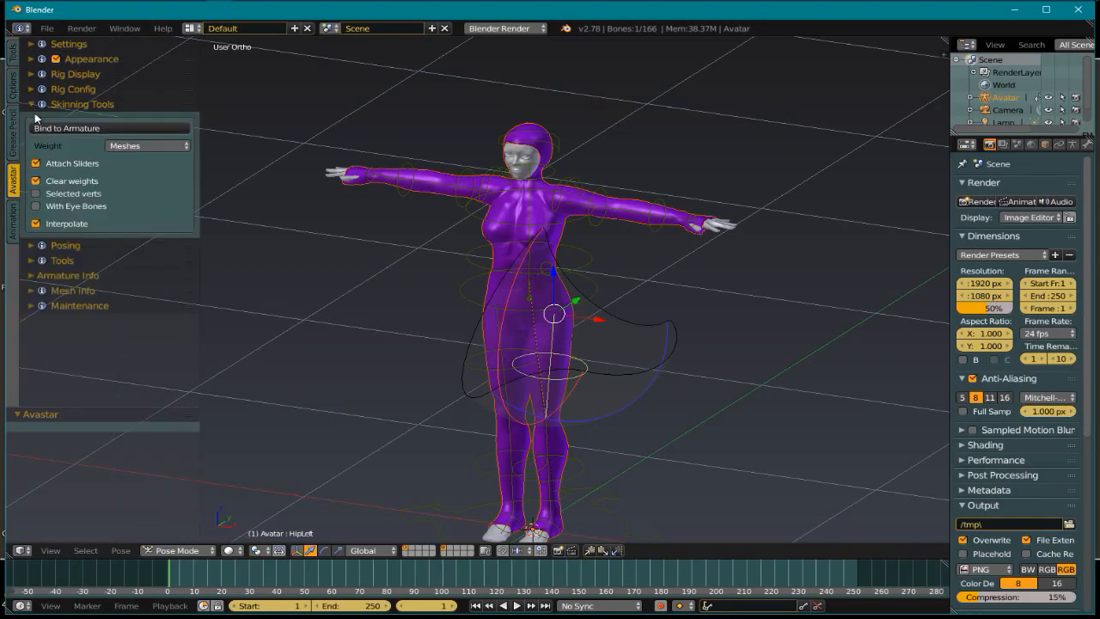
click(142, 146)
click(139, 131)
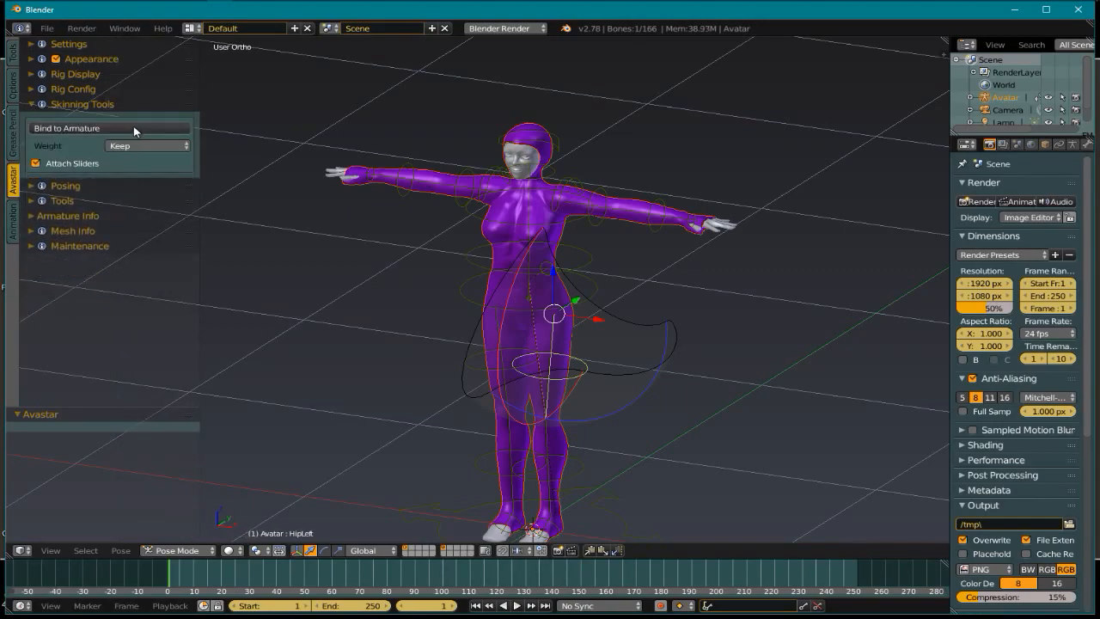
click(130, 128)
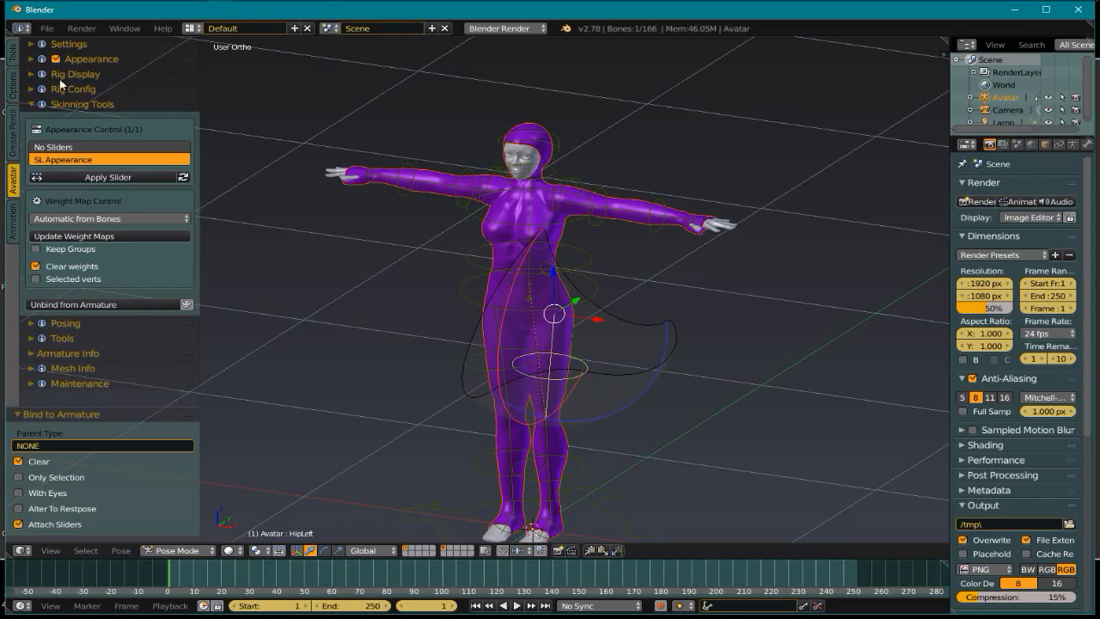
Open the Torso sliders, test Belly Size at 74, then reset it to 0
click(32, 60)
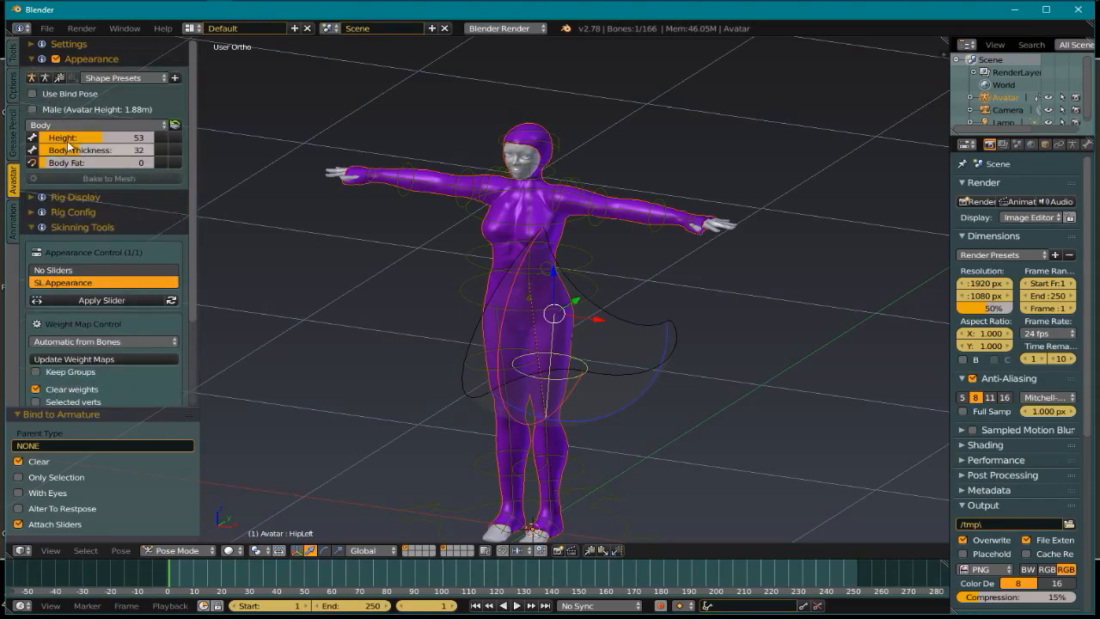
click(86, 125)
click(94, 279)
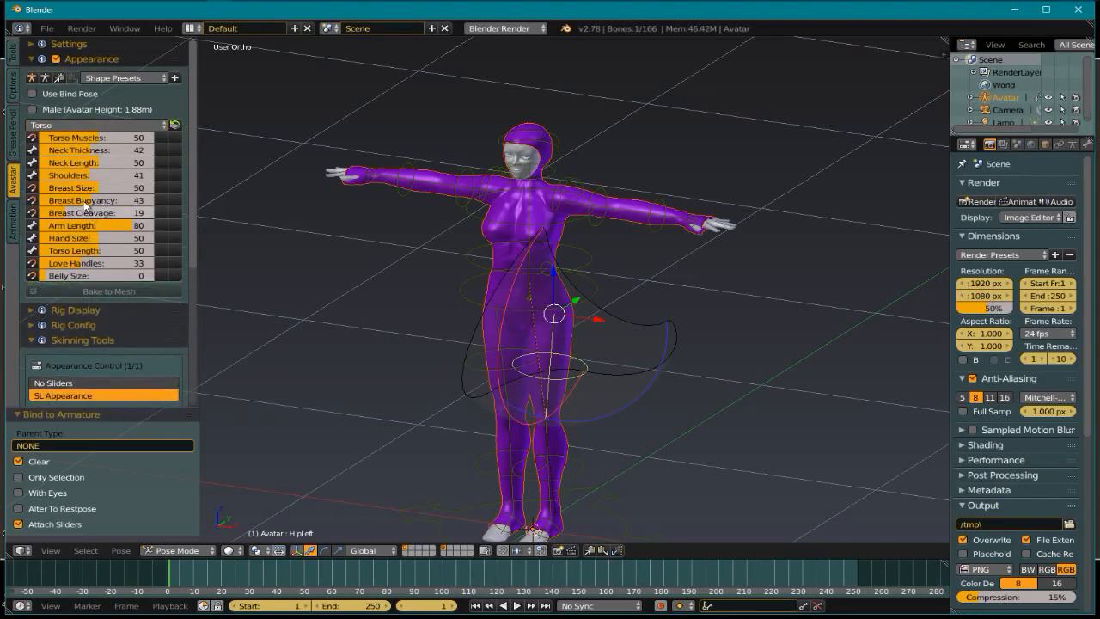
drag(133, 294, 138, 295)
click(175, 276)
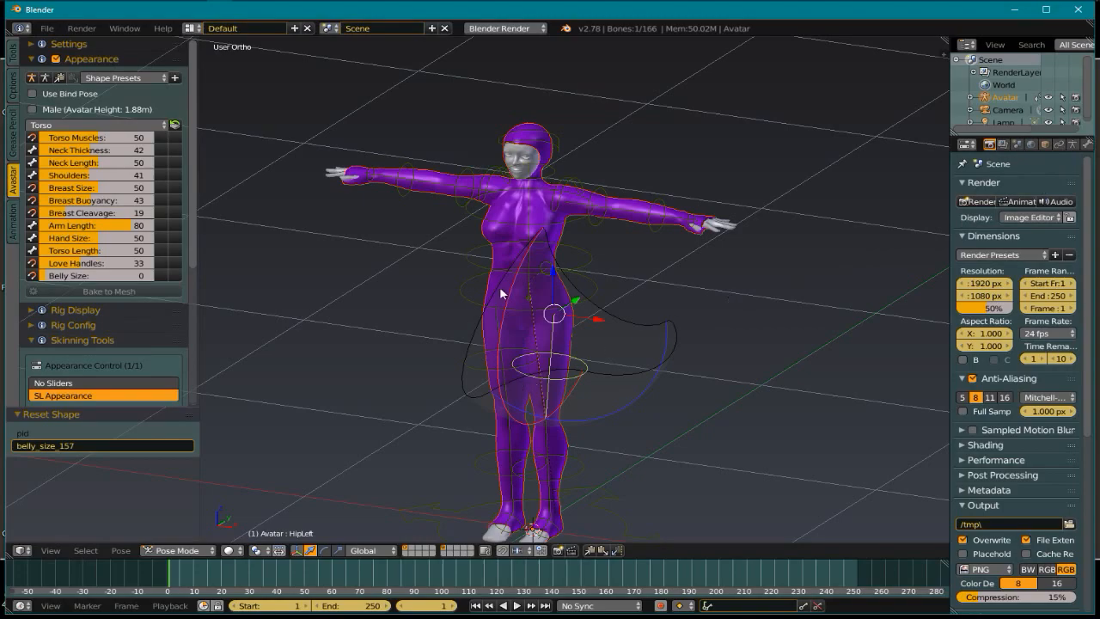
Select the Fem bodysuit mesh and widen the Properties editor
scroll(550, 262, up, 6)
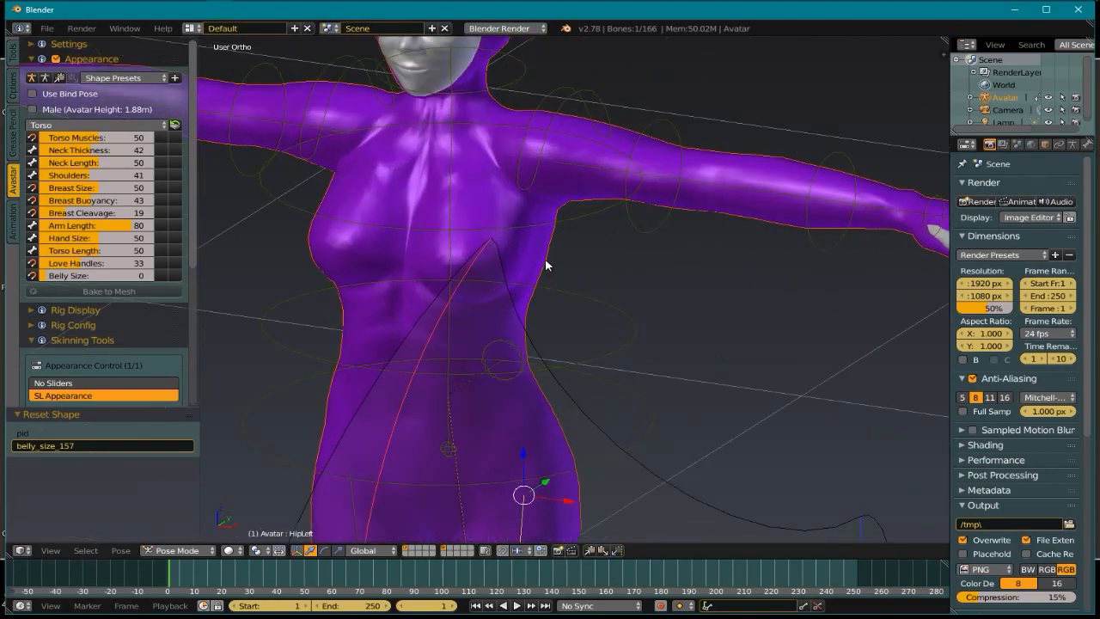
right_click(547, 261)
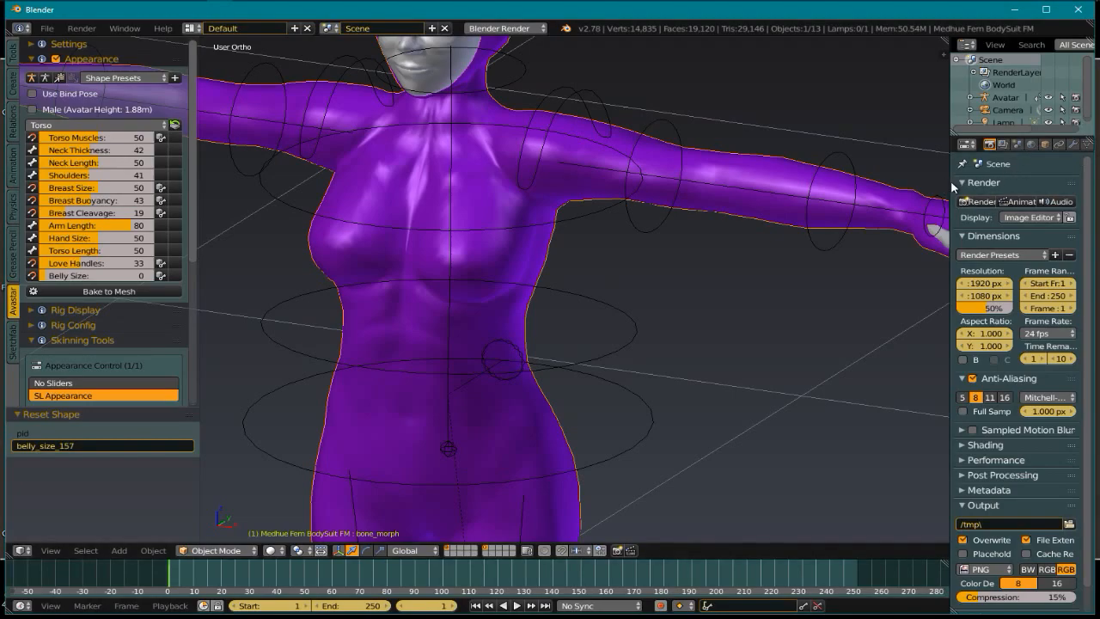
drag(951, 180, 847, 180)
Delete the bone_morph, neutral_shape and Basis shape keys, then raise Belly Size to 53
click(982, 143)
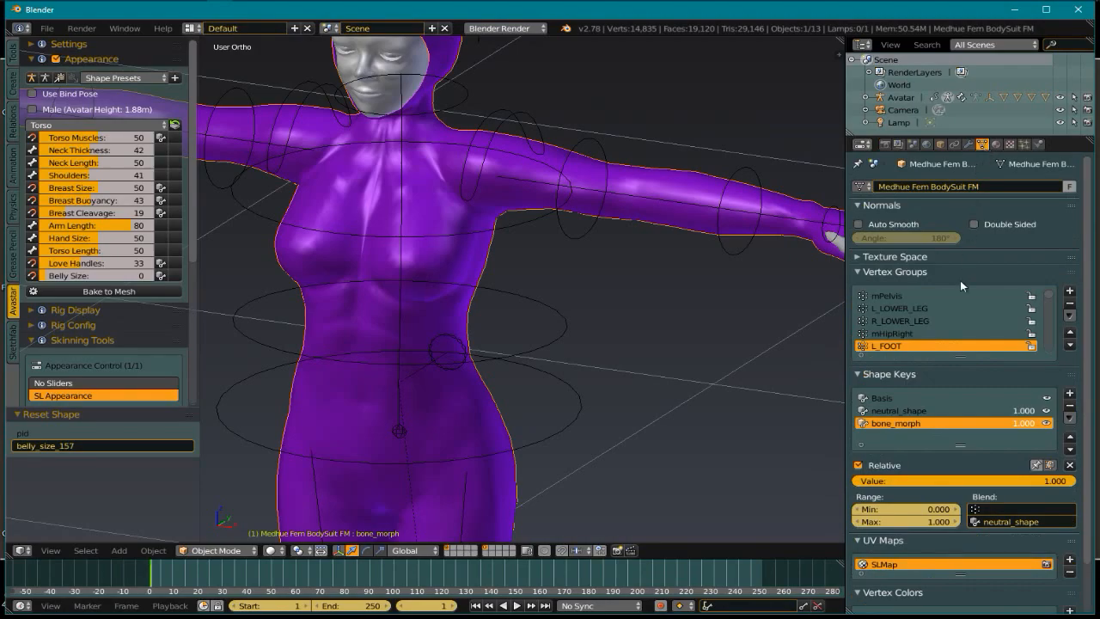
click(1070, 410)
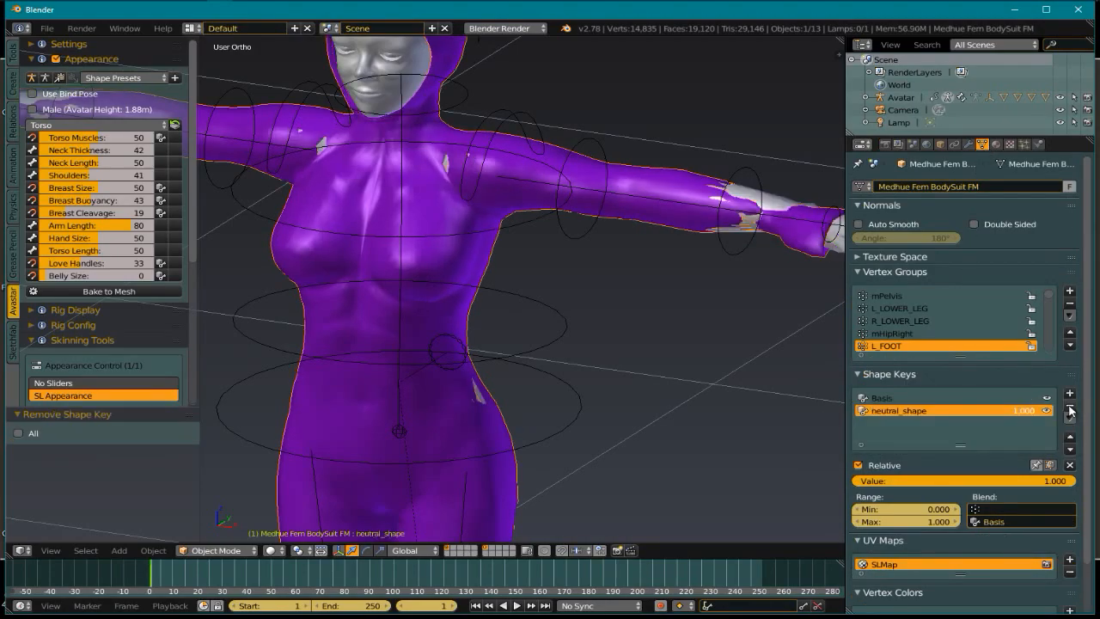
click(1070, 410)
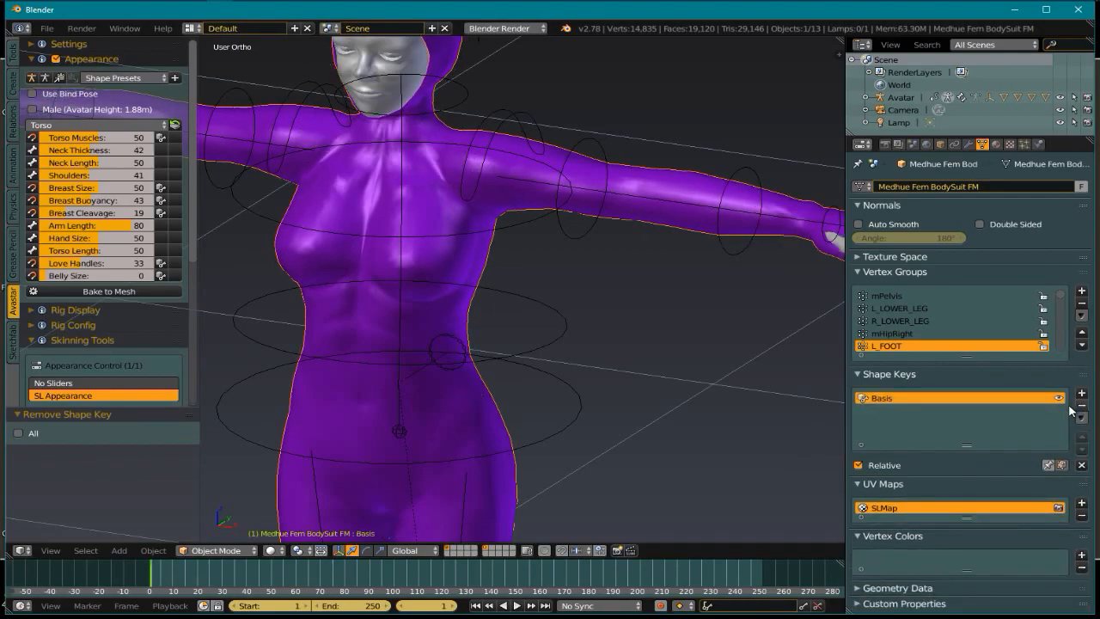
click(1082, 406)
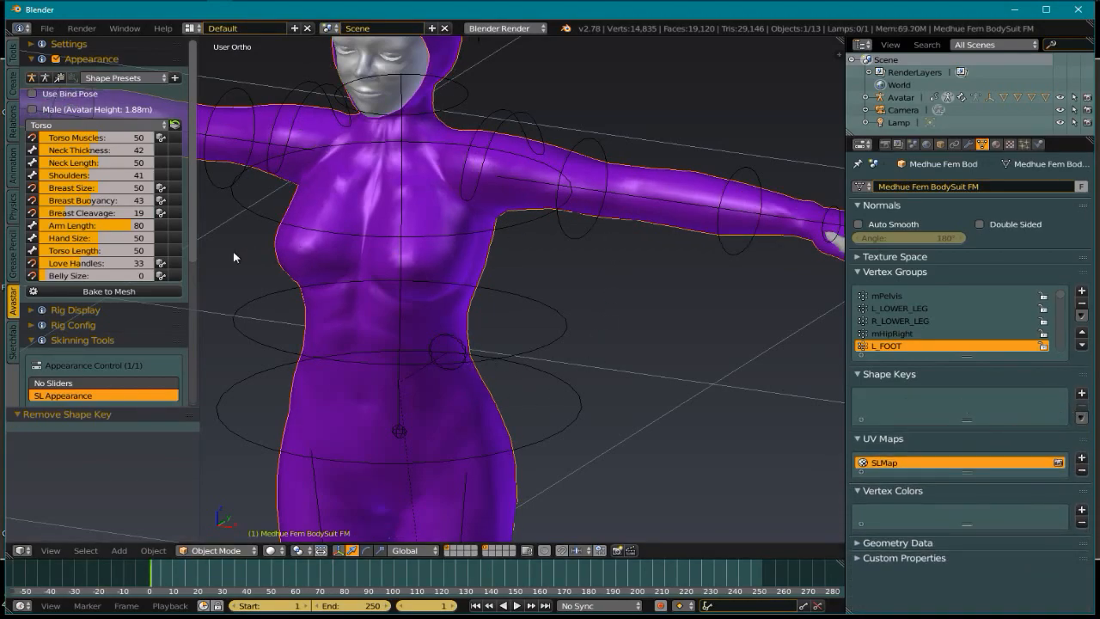
drag(53, 276, 120, 284)
Reset Belly Size to 0 so the purple suit fully covers the slim body
scroll(566, 284, down, 2)
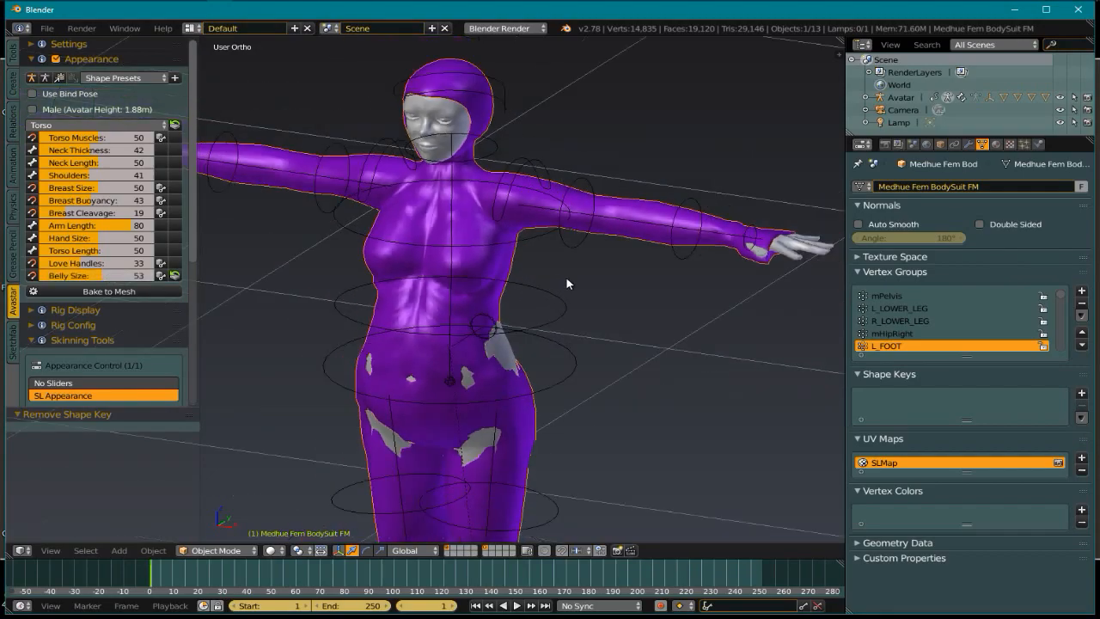
click(176, 276)
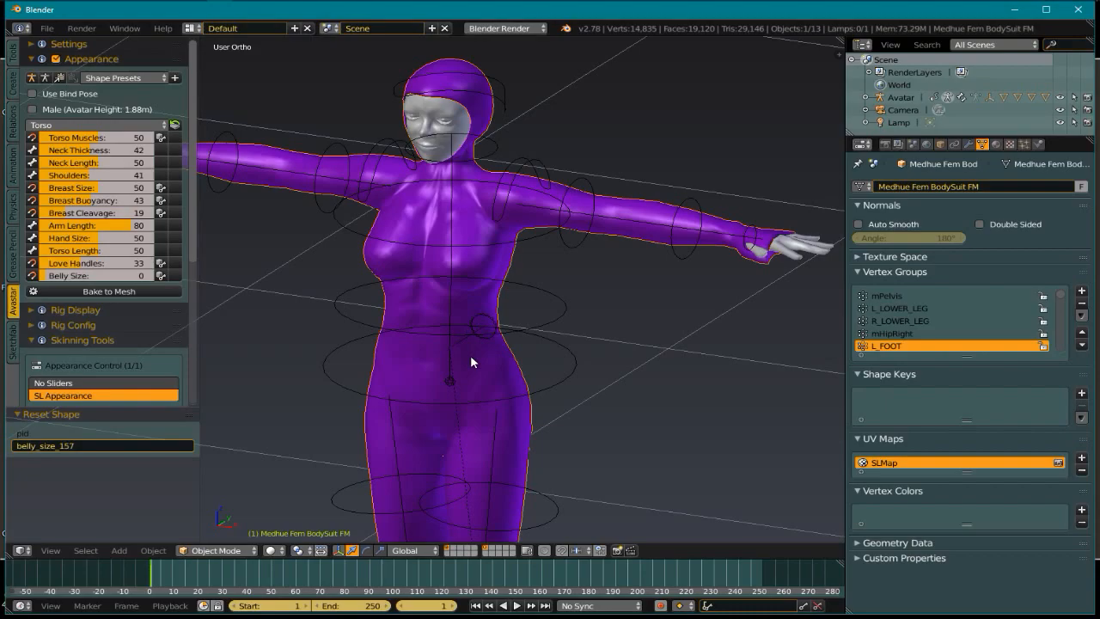
key(alt+z)
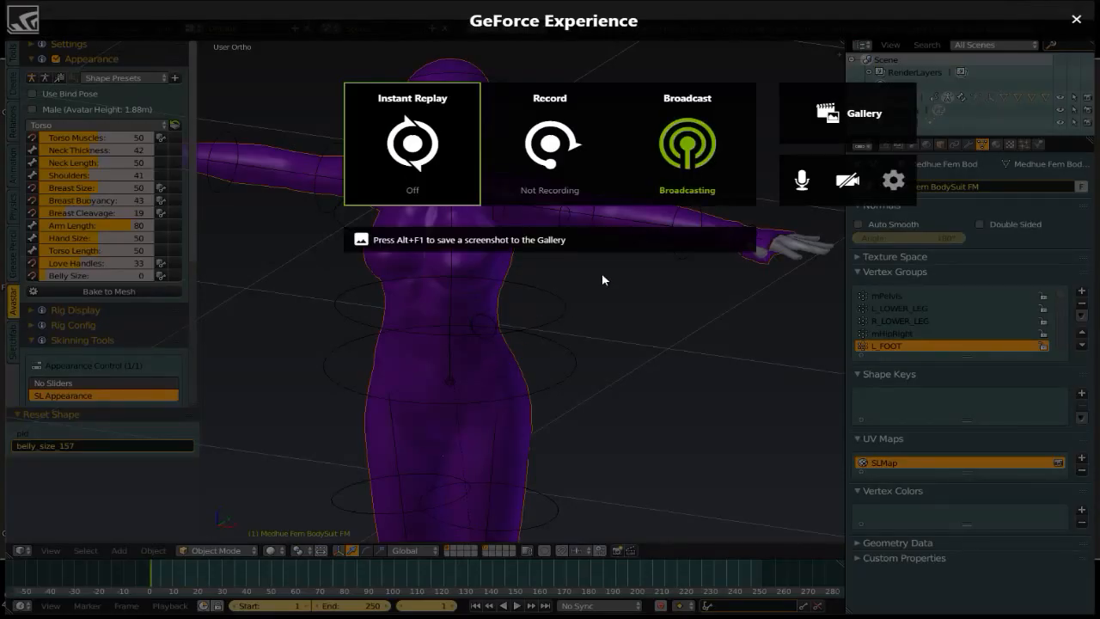